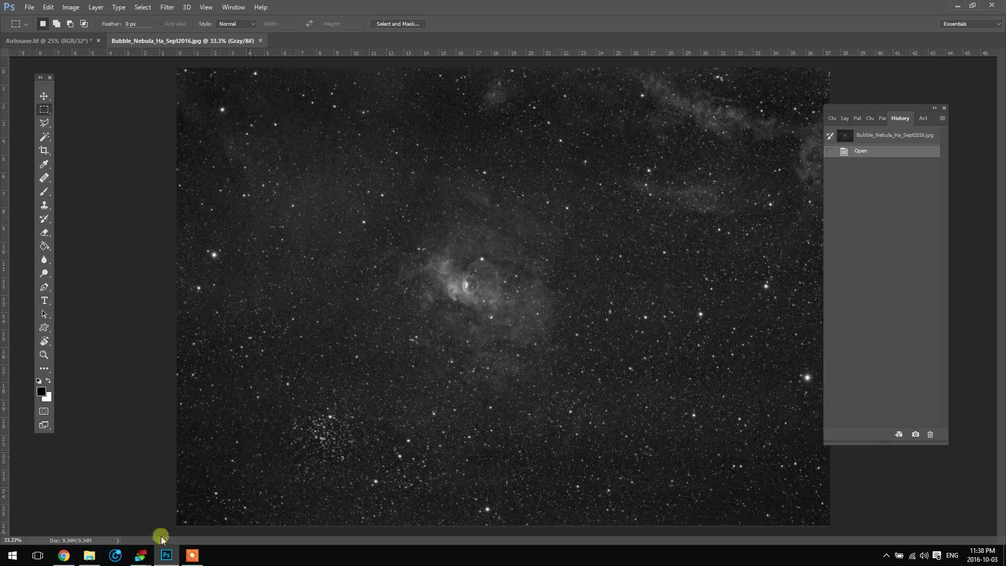
Bring DeepSkyStacker forward and browse for light frames into the 2016-09-19 - BUBBLE HA folder.
mouse_move(147, 560)
left_click(181, 519)
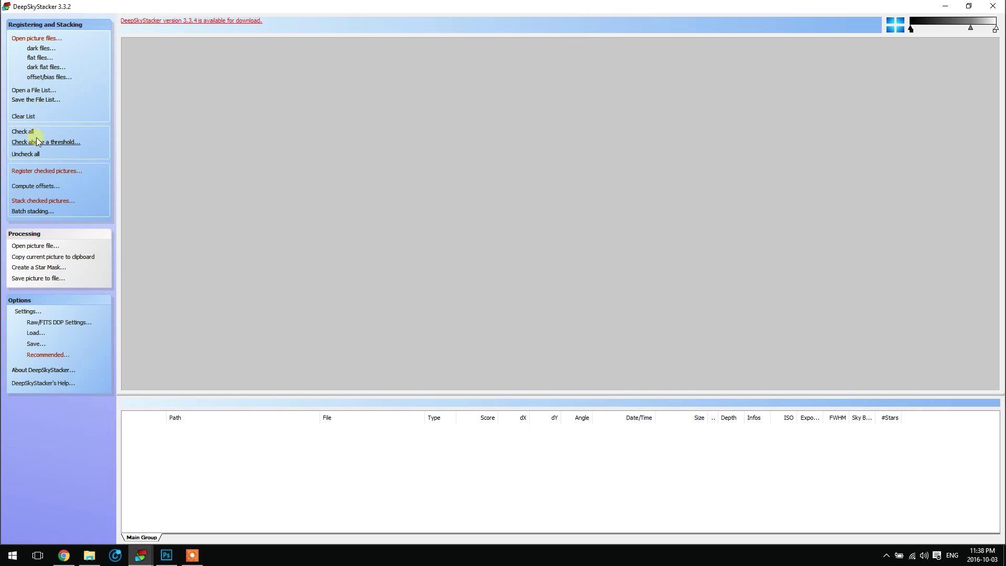
left_click(56, 46)
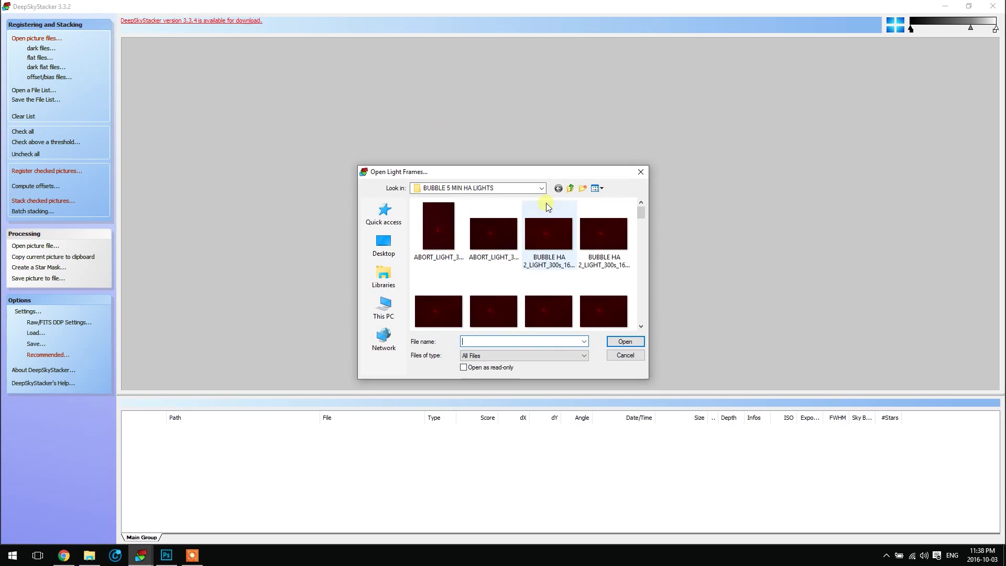
left_click(571, 189)
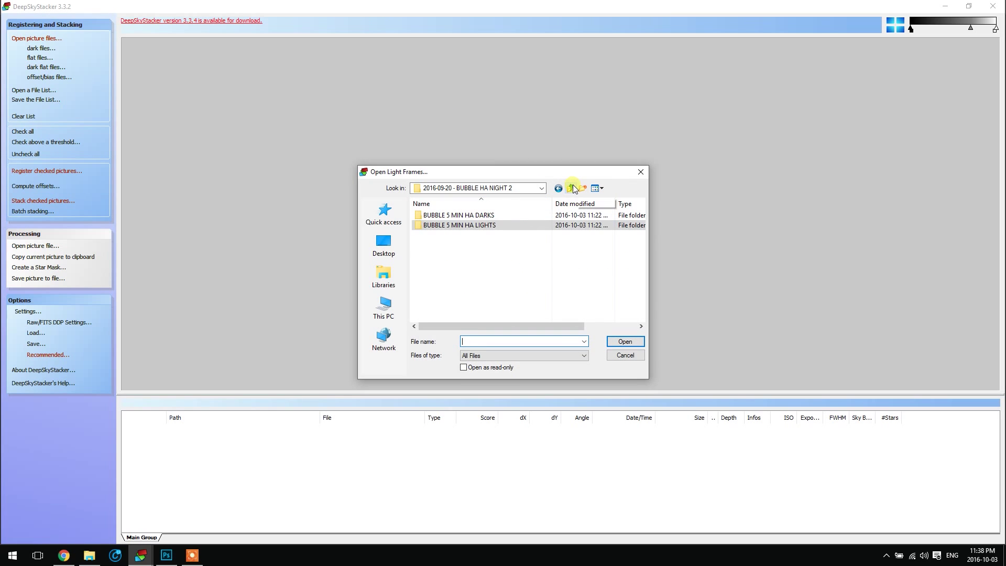
left_click(570, 189)
left_click_drag(639, 268, 639, 284)
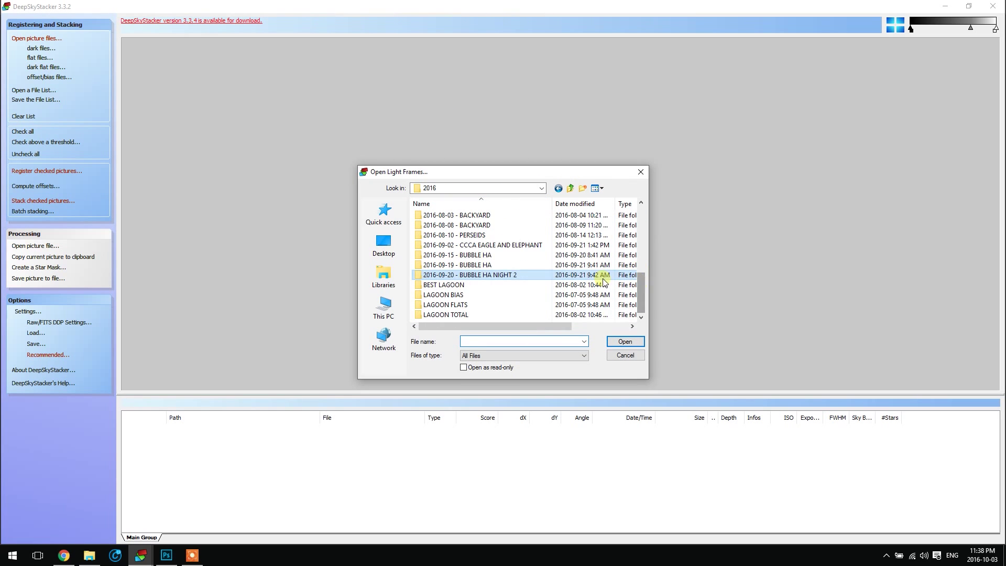
double_click(504, 266)
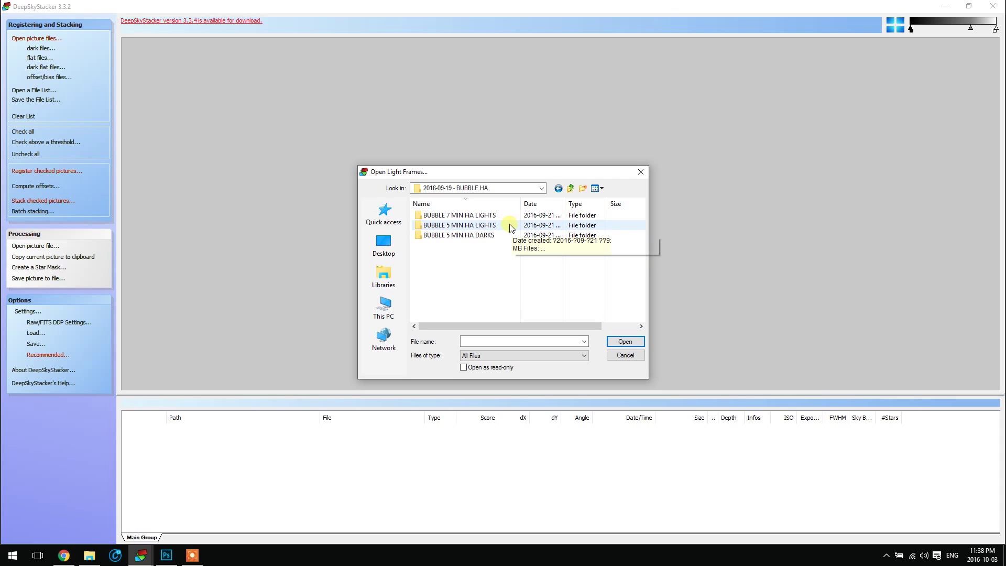
Load all 31 light frames from BUBBLE 5 MIN HA LIGHTS and check them all.
left_click(570, 190)
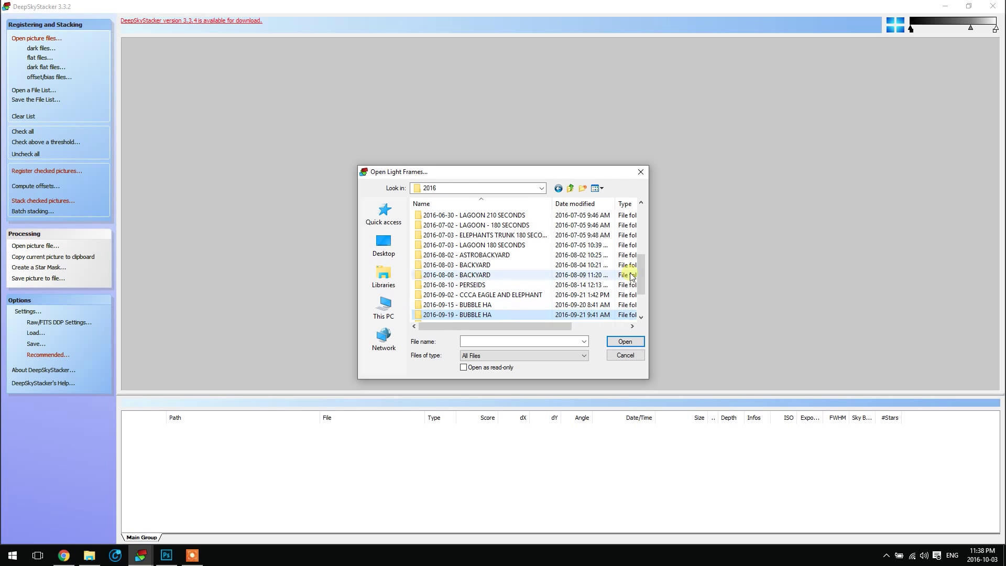
left_click_drag(638, 276, 641, 288)
double_click(498, 293)
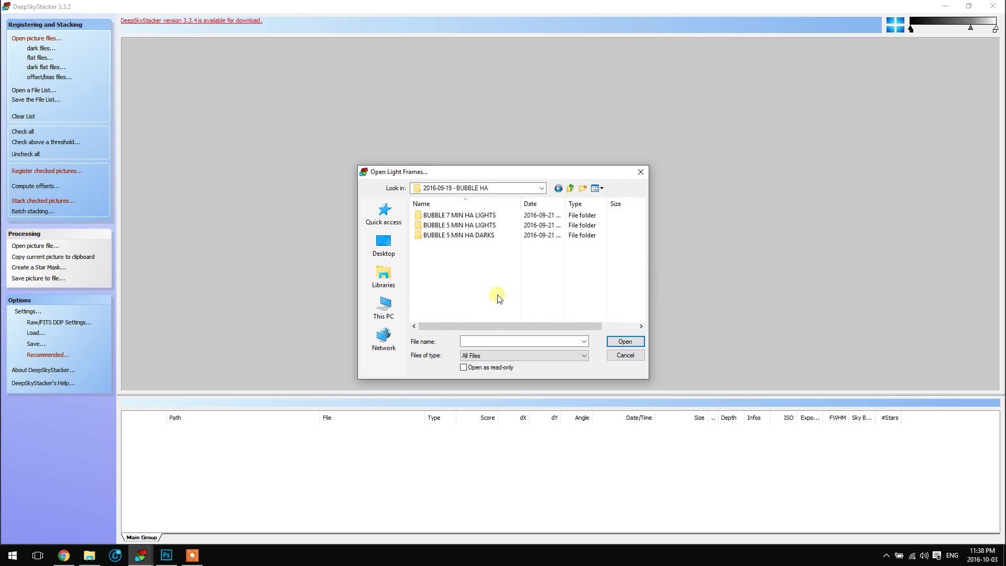
double_click(487, 230)
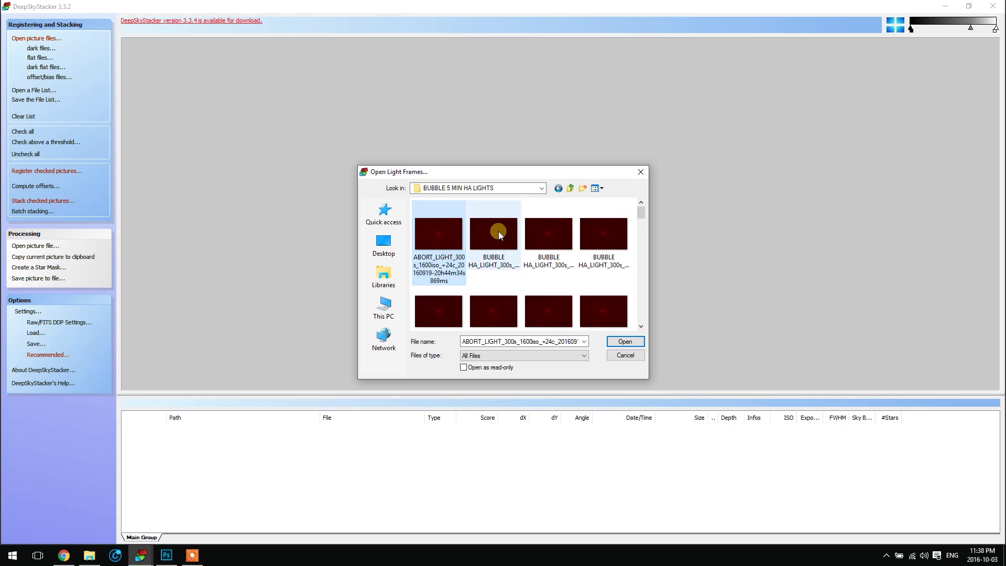
left_click_drag(644, 213, 646, 260)
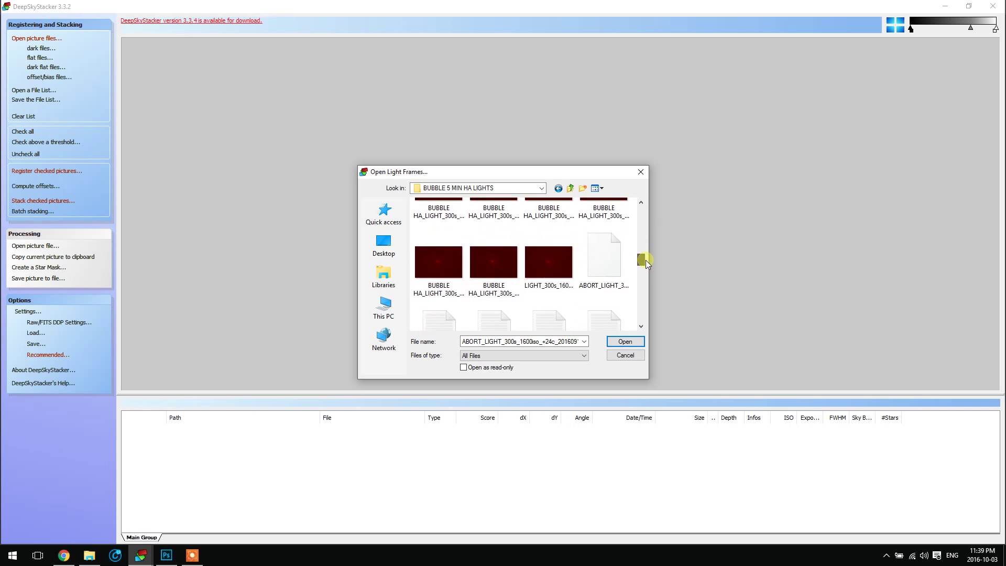
left_click(567, 259, "shift")
left_click(626, 341)
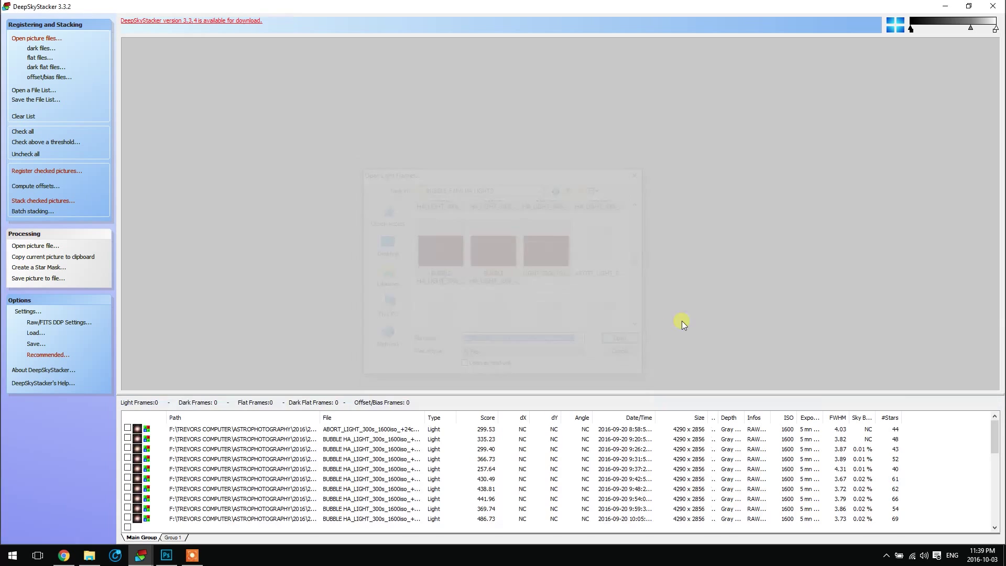
left_click(47, 130)
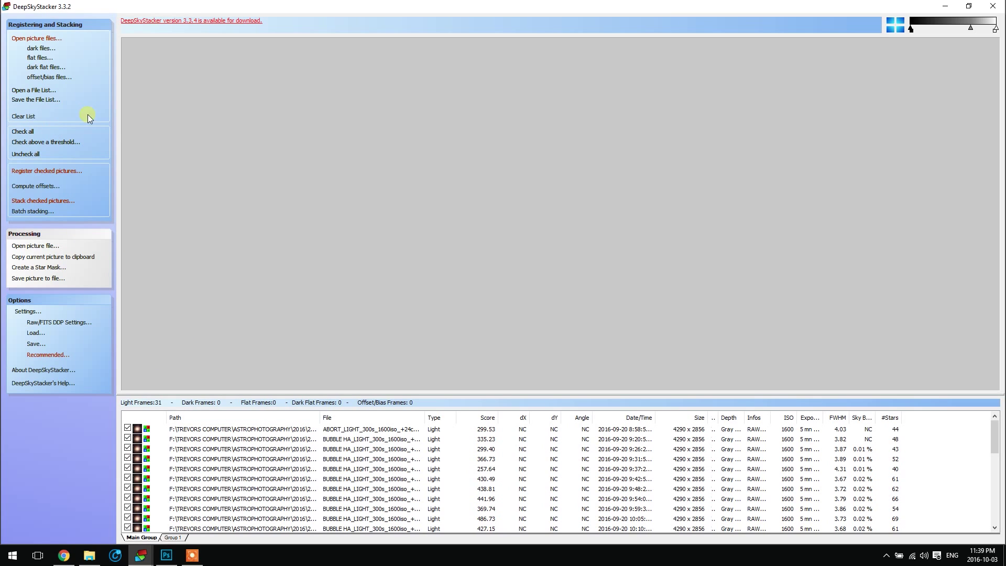
Add the 15 dark frames from the 2016-09-19 BUBBLE 5 MIN HA DARKS folder.
left_click(41, 48)
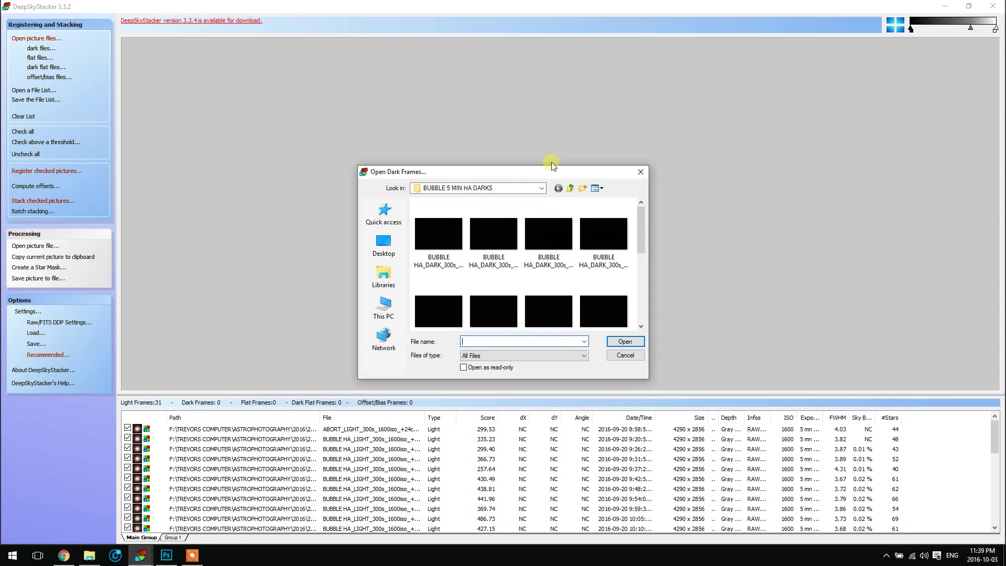
left_click(570, 187)
left_click(570, 187)
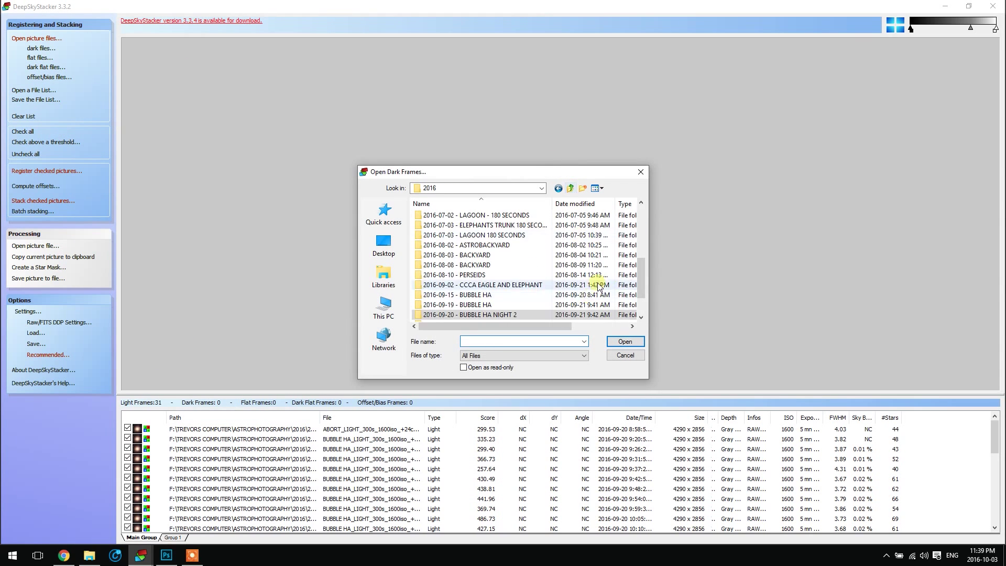
scroll(639, 274, "down", 1)
double_click(512, 299)
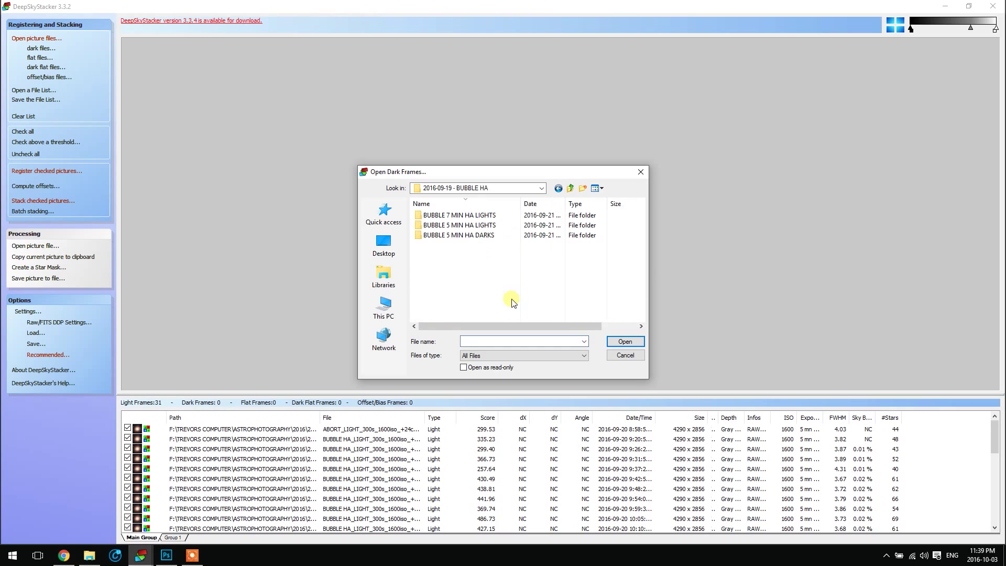
double_click(504, 235)
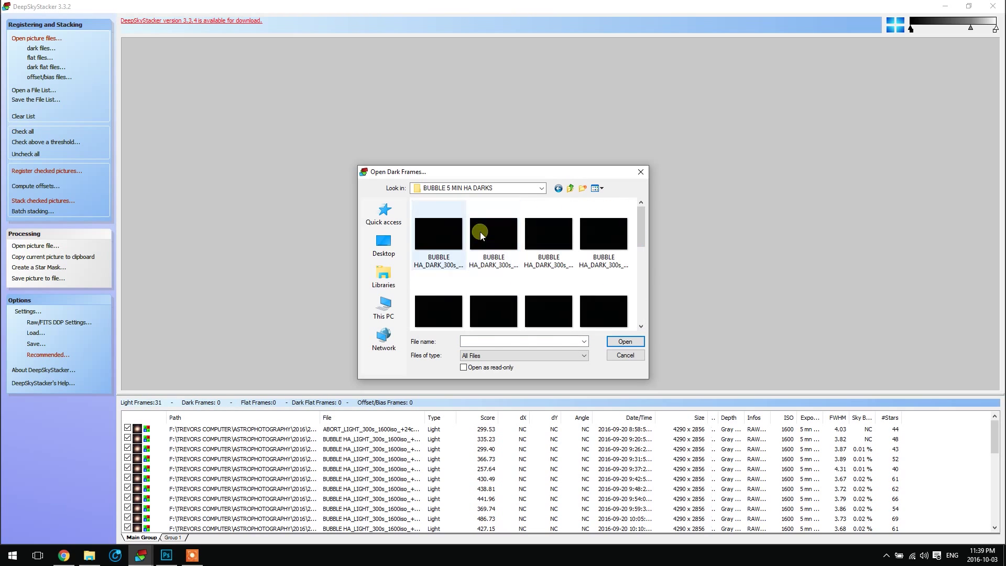
left_click_drag(642, 229, 642, 276)
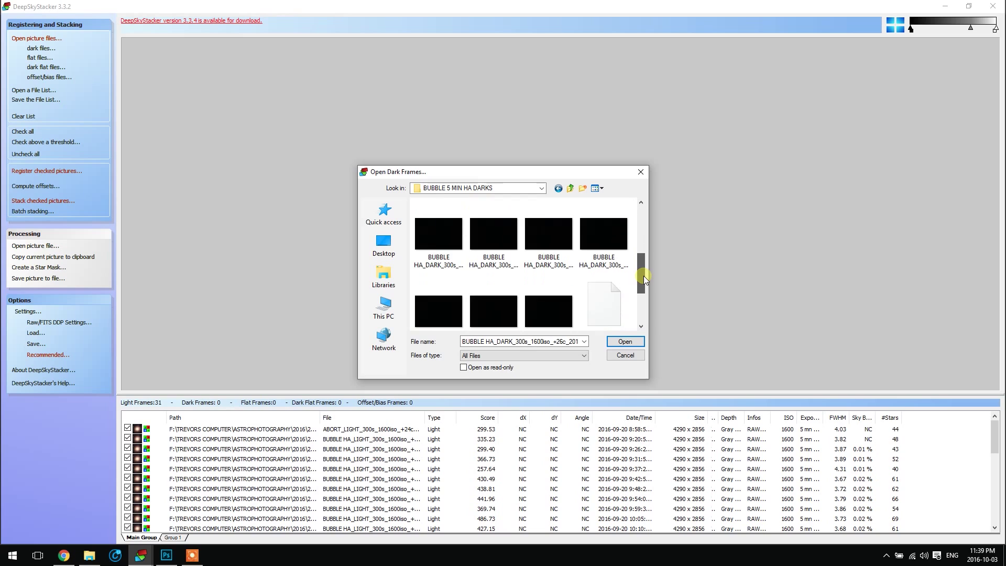
left_click(568, 259, "shift")
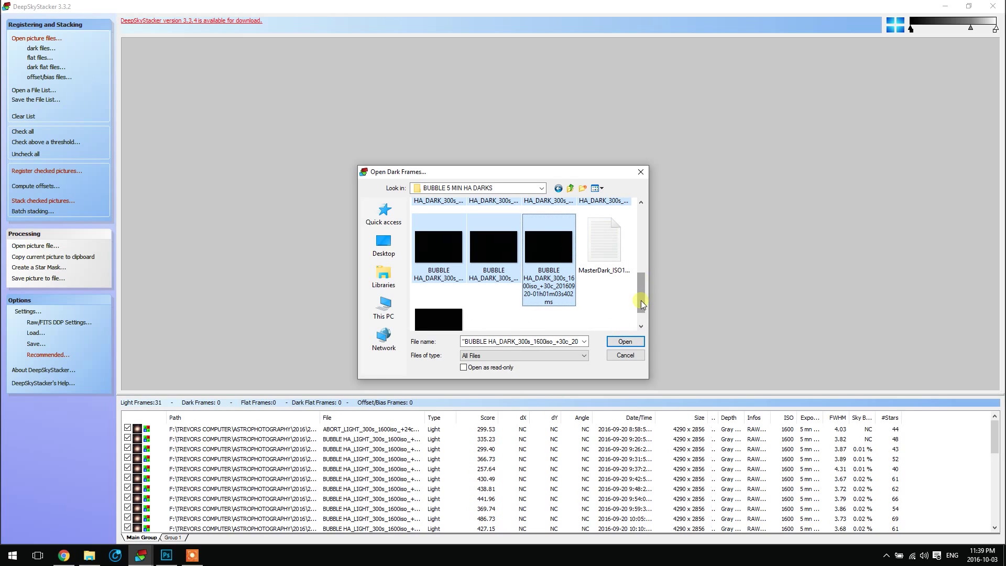
left_click(625, 341)
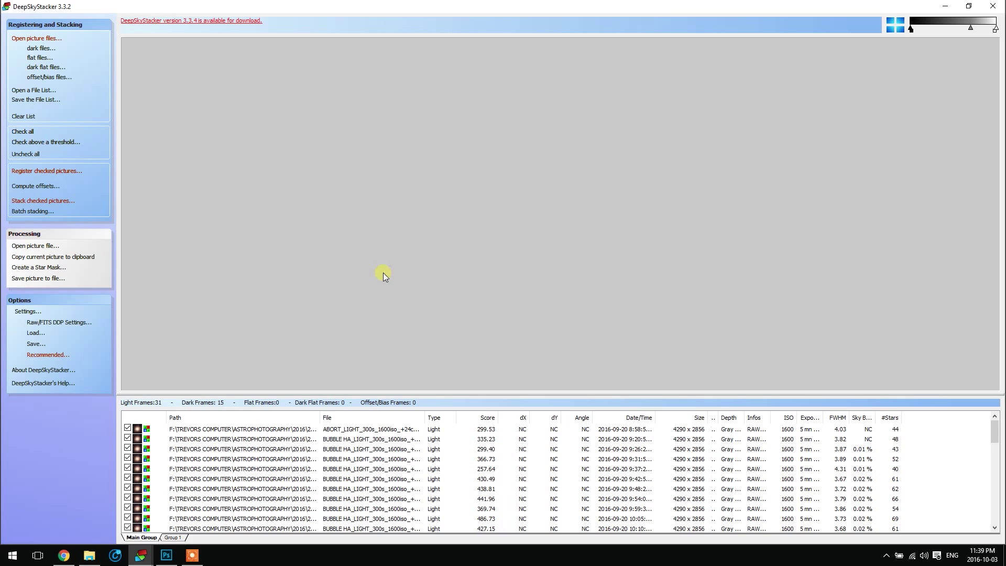
Add and check all light frames from 2016-09-20 - BUBBLE HA NIGHT 2 in Group 1.
left_click(182, 540)
left_click(55, 40)
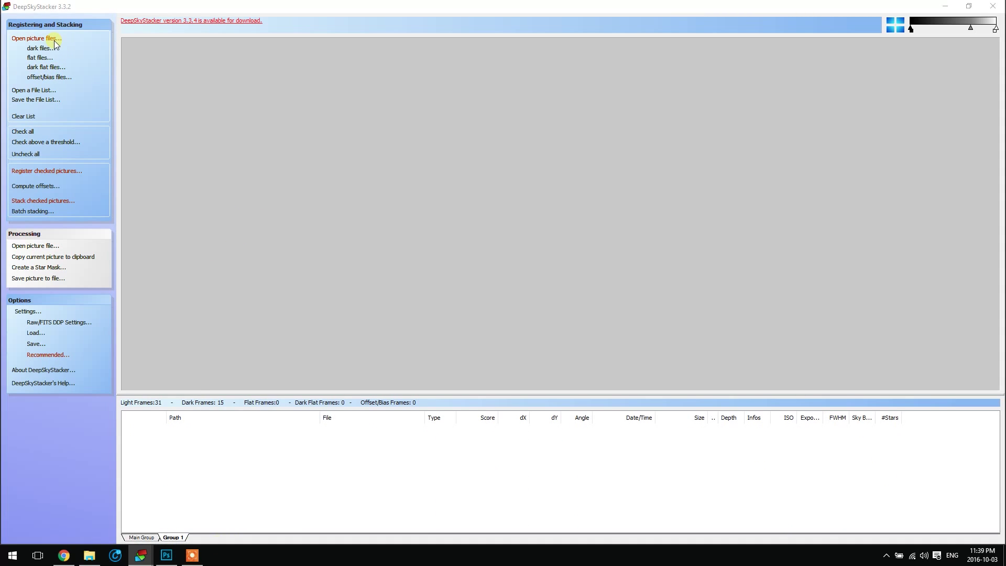
left_click(569, 188)
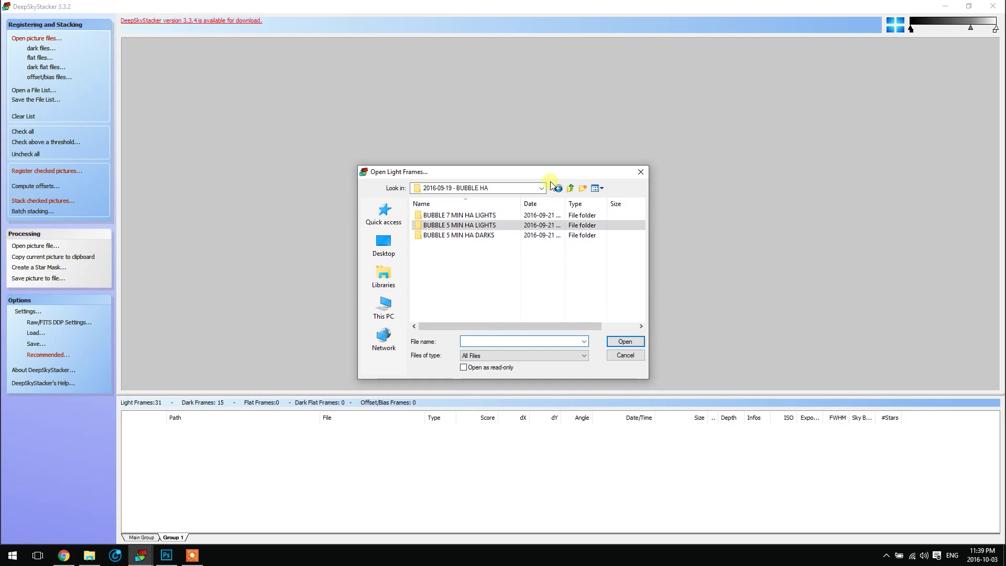
left_click(570, 187)
left_click_drag(642, 270, 641, 281)
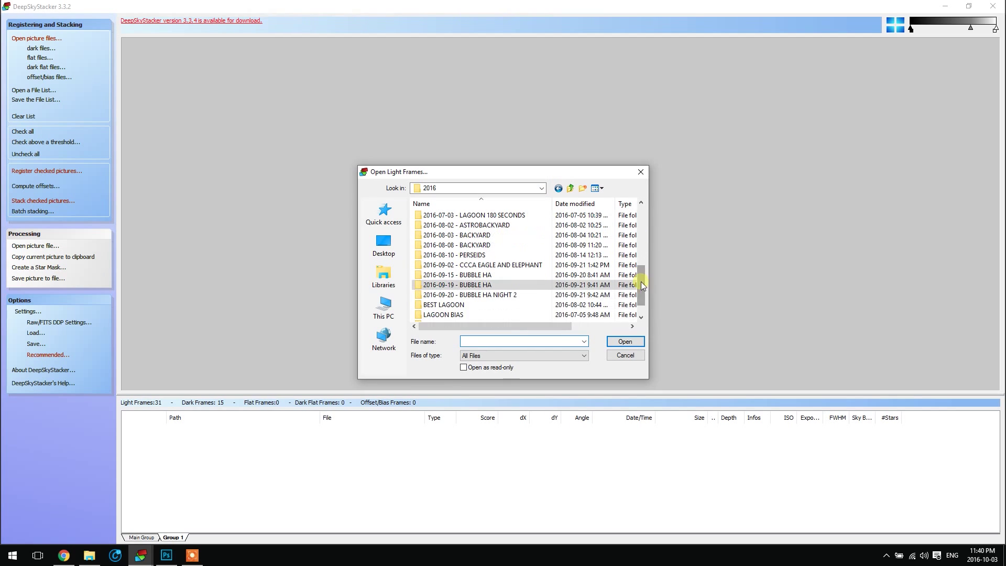
double_click(508, 294)
double_click(489, 226)
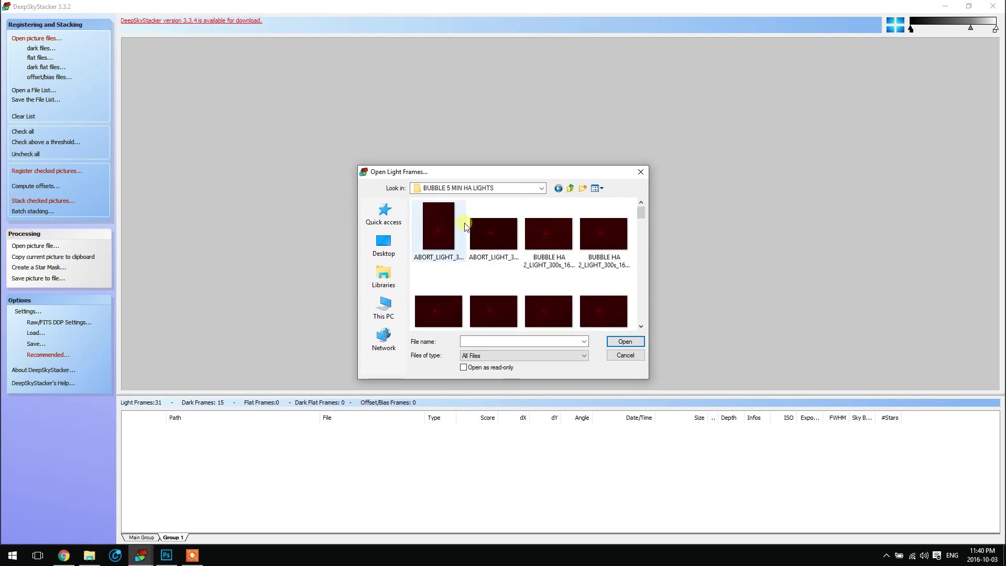
left_click(465, 226)
left_click_drag(640, 213, 646, 262)
left_click(548, 250, "shift")
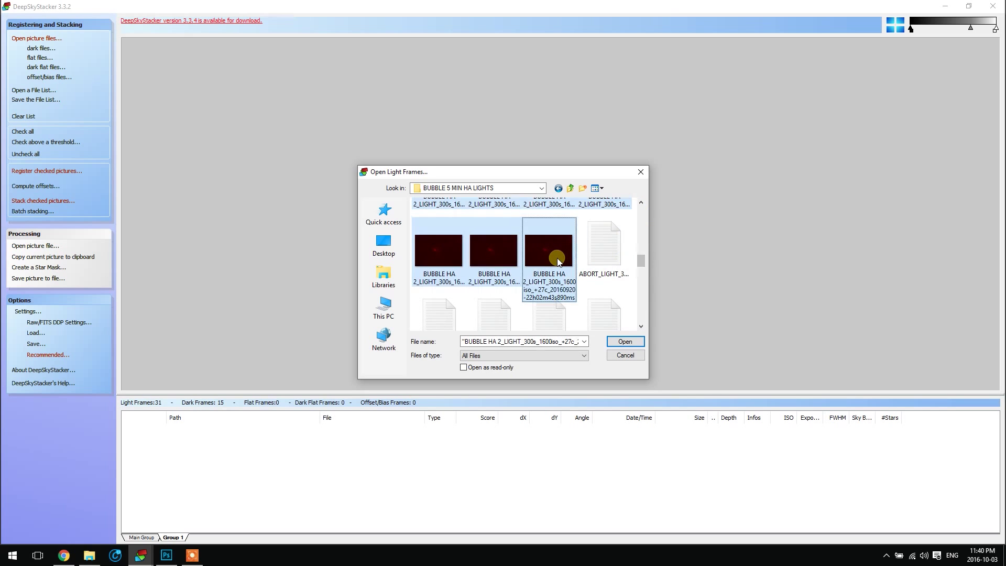
scroll(638, 257, "up", 1)
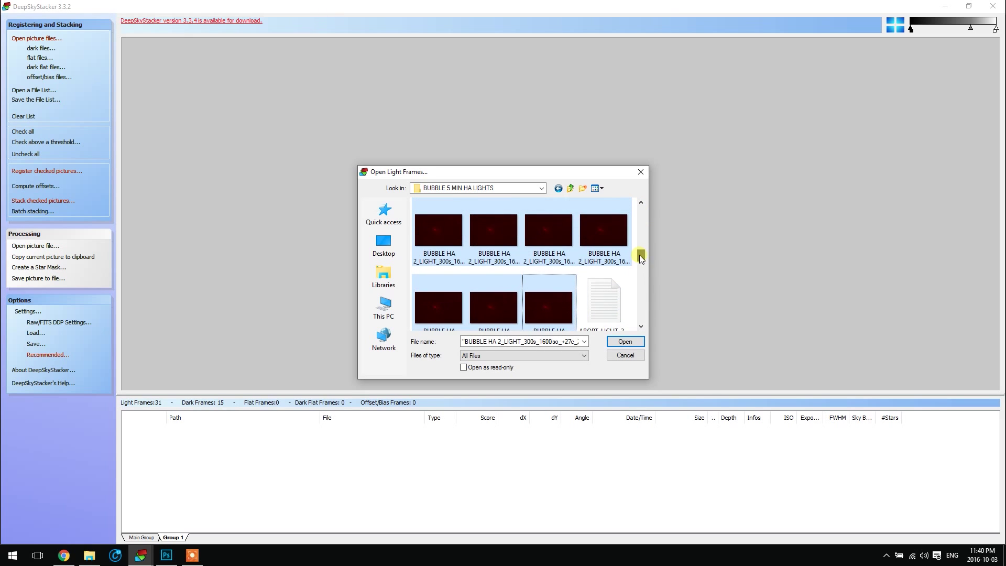
left_click(636, 339)
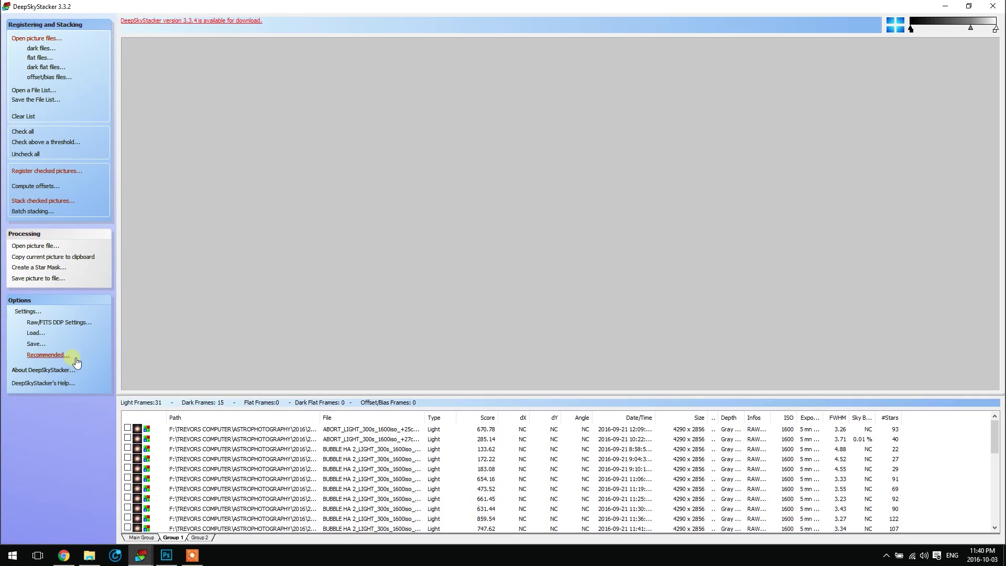
left_click(27, 132)
Add every dark frame from the night-2 BUBBLE 5 MIN HA DARKS folder.
left_click(42, 48)
left_click(567, 190)
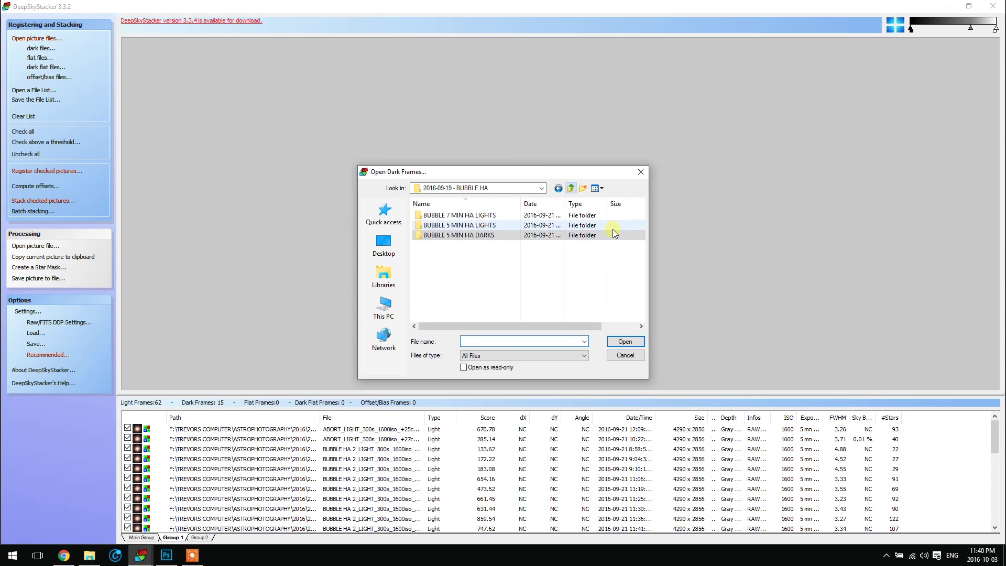
left_click(573, 188)
scroll(641, 265, "down", 1)
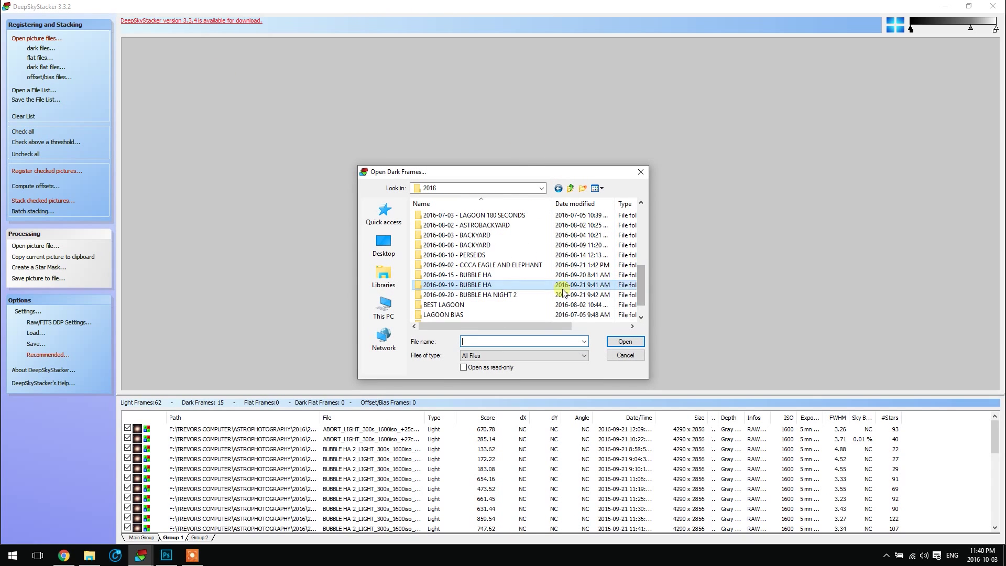
double_click(529, 294)
double_click(458, 215)
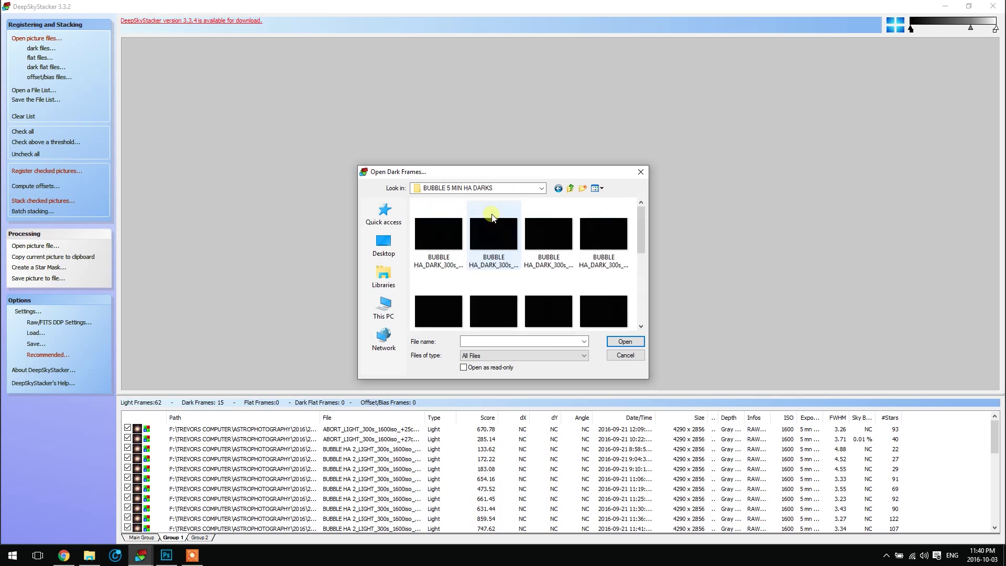
left_click(445, 233)
scroll(634, 240, "down", 3)
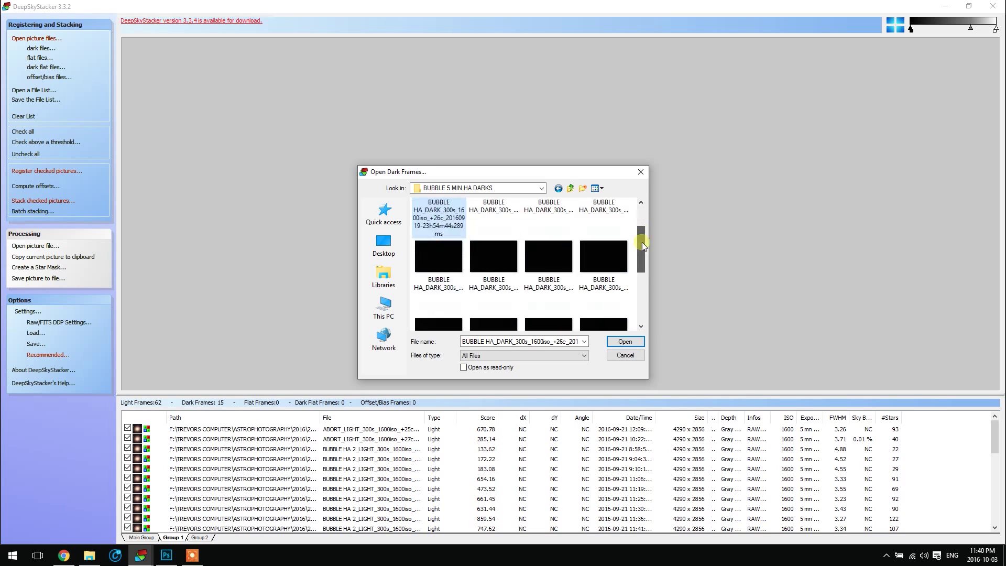
left_click(566, 283, "shift")
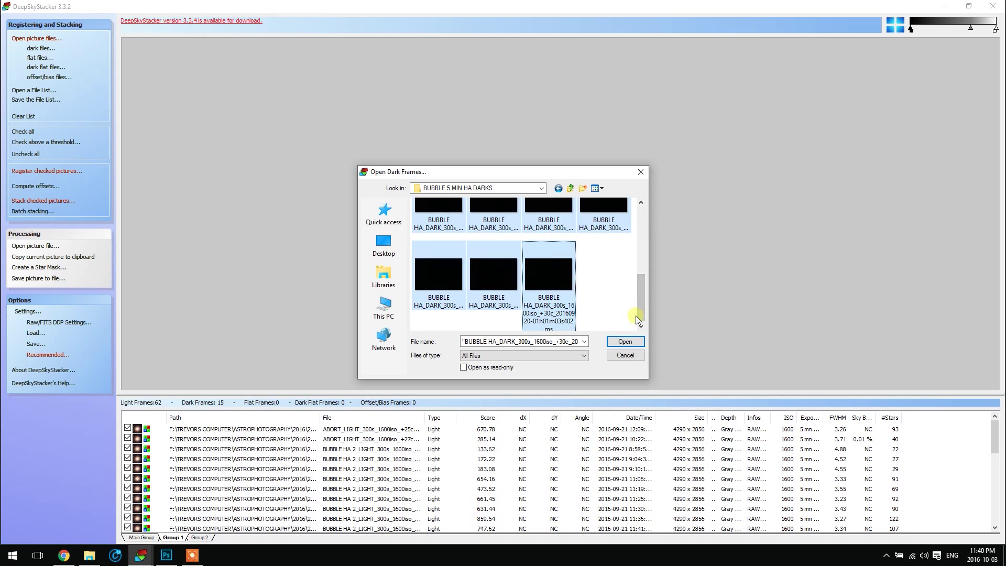
left_click(626, 343)
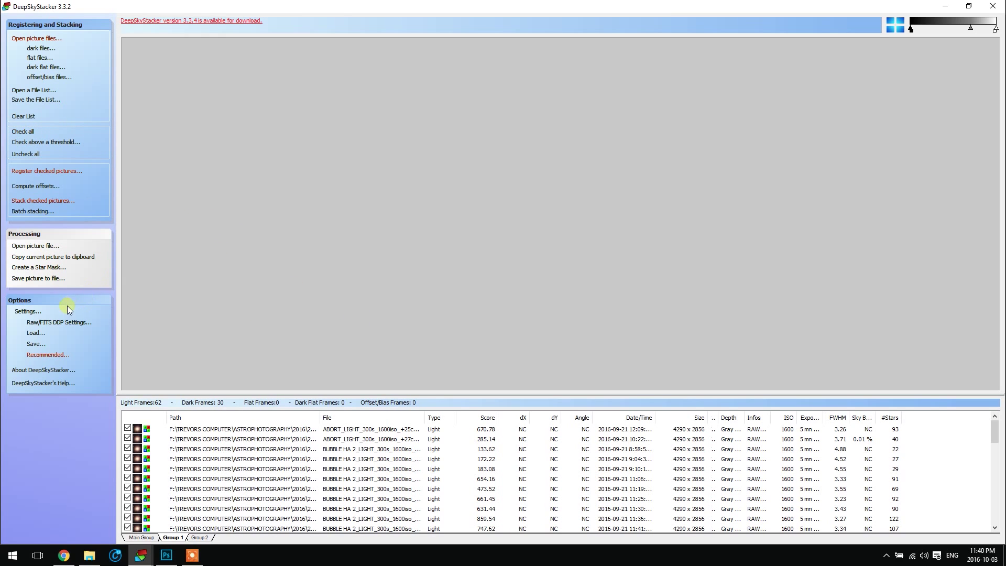
left_click(28, 312)
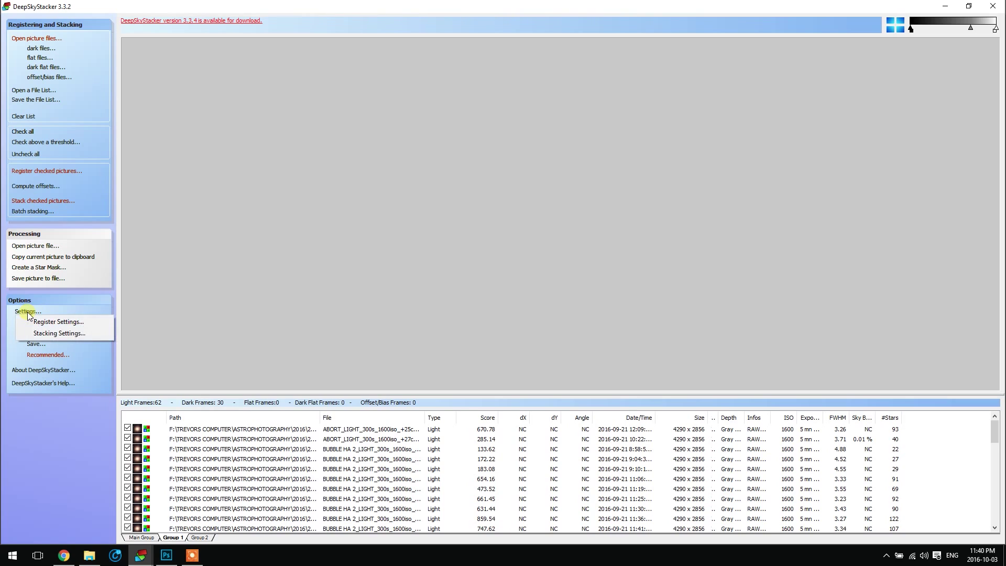
left_click(58, 333)
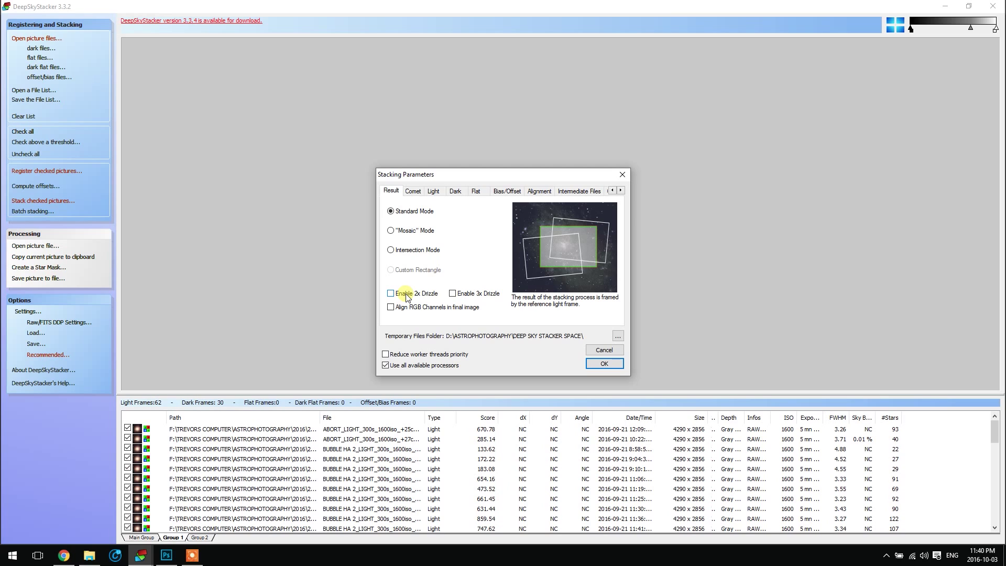
left_click(399, 253)
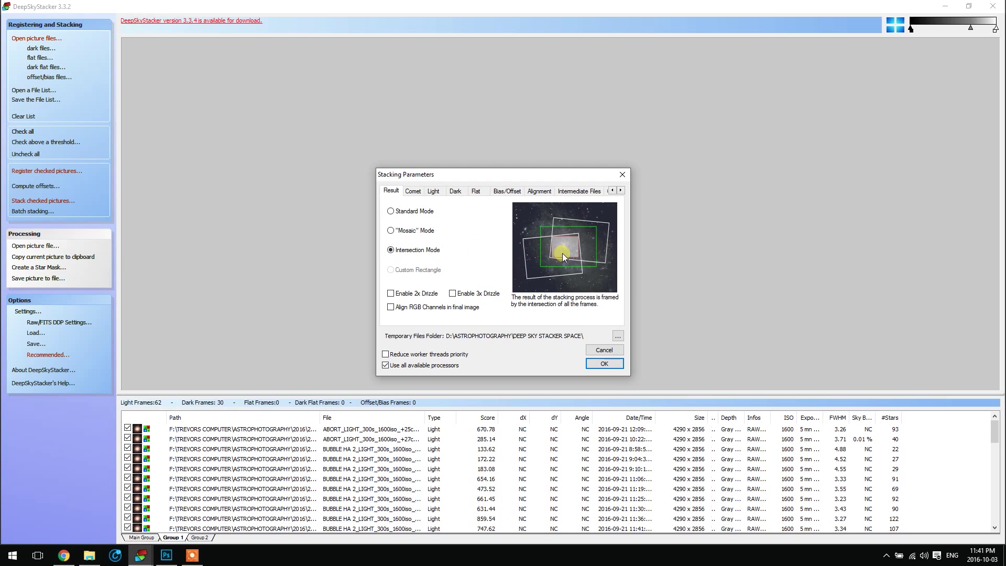
left_click(393, 211)
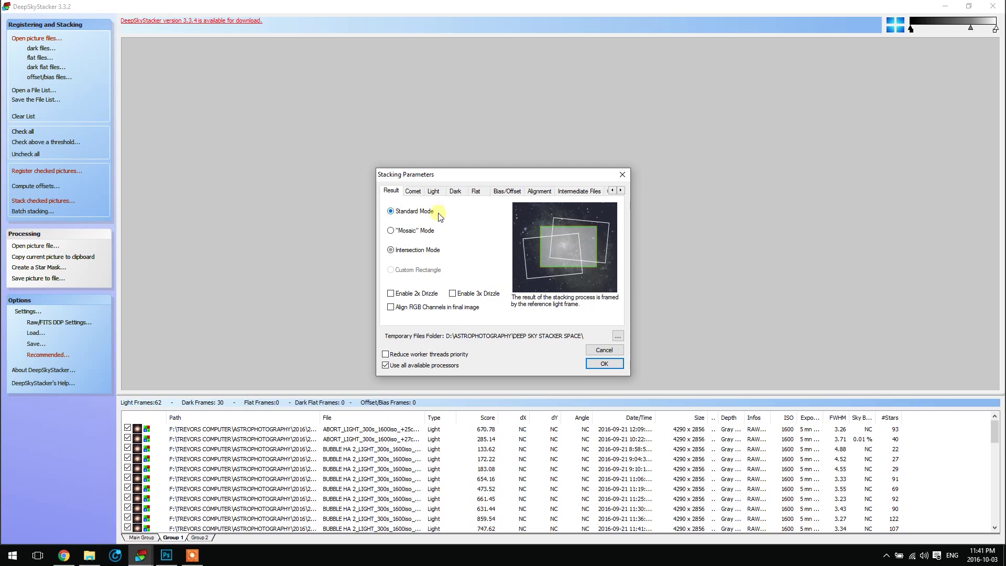
left_click(606, 364)
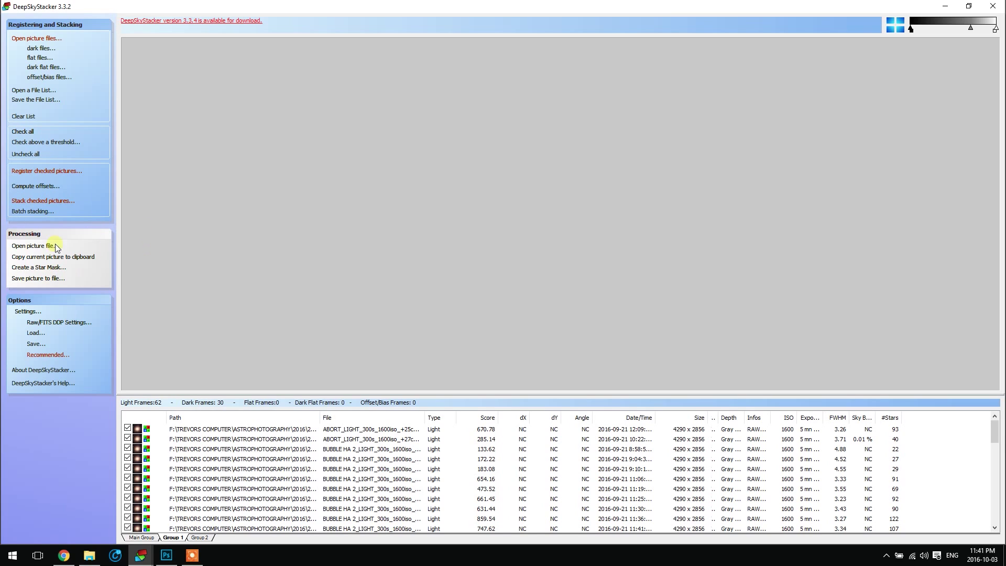
Register the checked pictures with Stack after registering on the best 90% enabled.
left_click(51, 173)
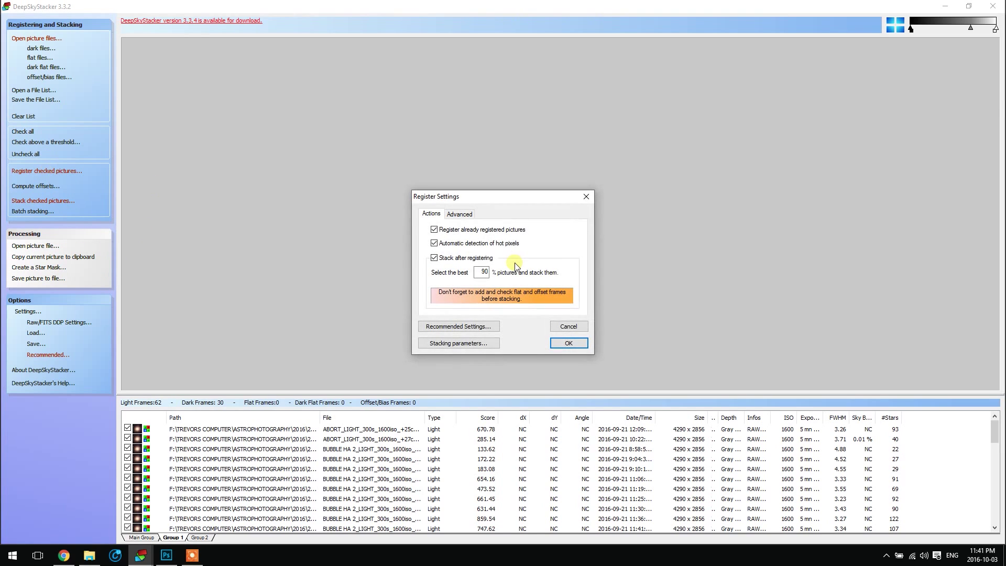
double_click(481, 272)
left_click_drag(541, 202, 538, 199)
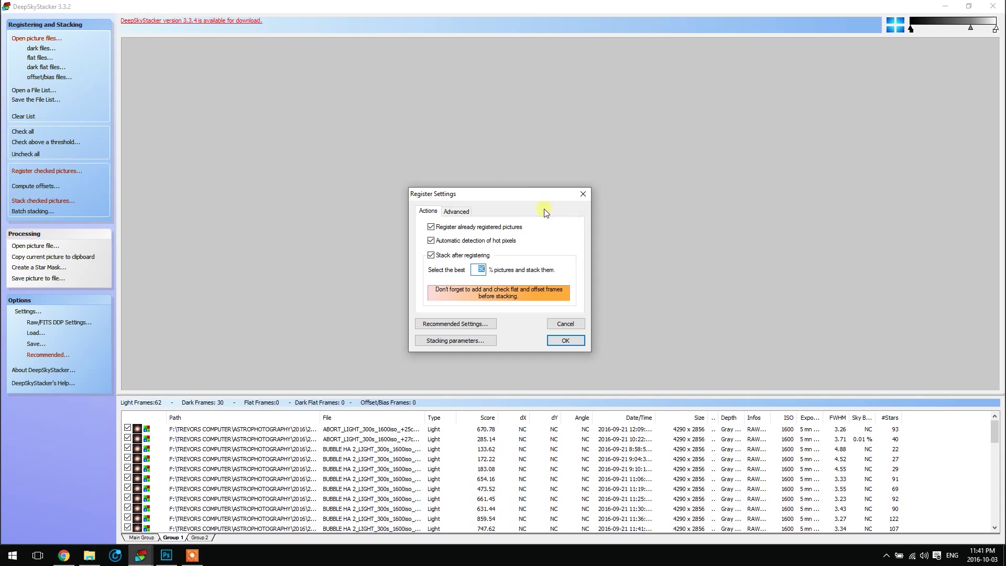
left_click_drag(547, 197, 541, 184)
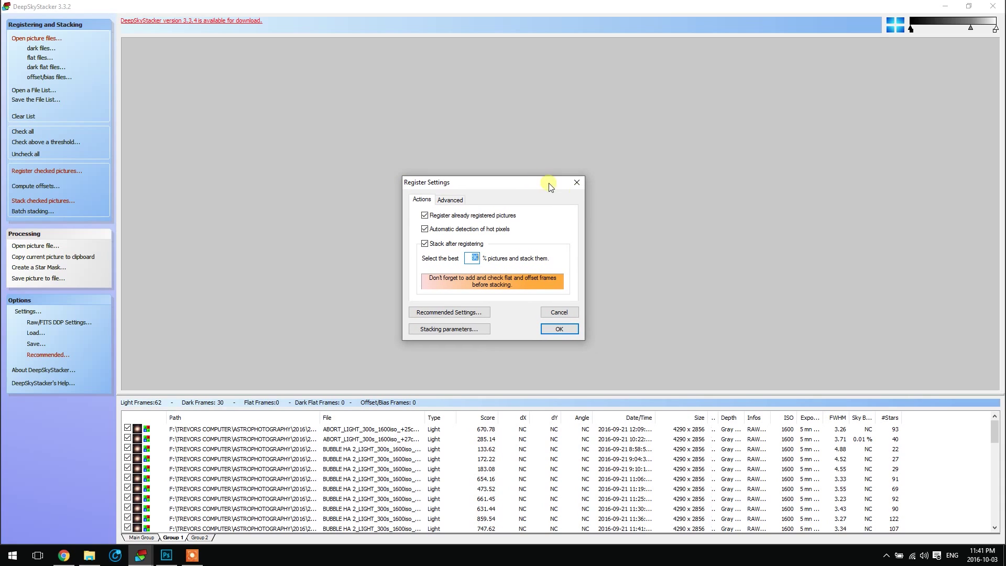
left_click(568, 329)
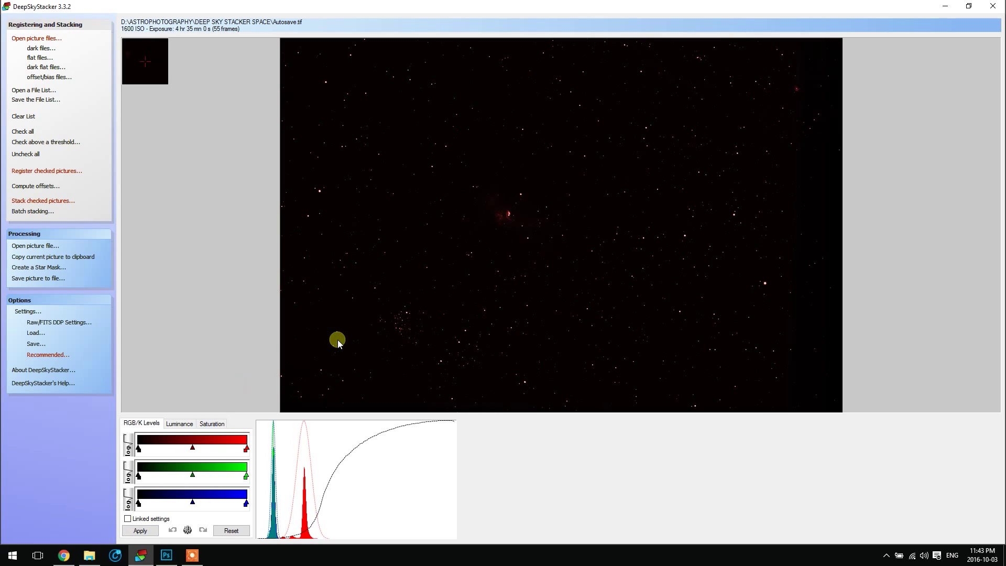
Show Autosave.tif in Photoshop and zoom to 200% on the nebula.
mouse_move(164, 559)
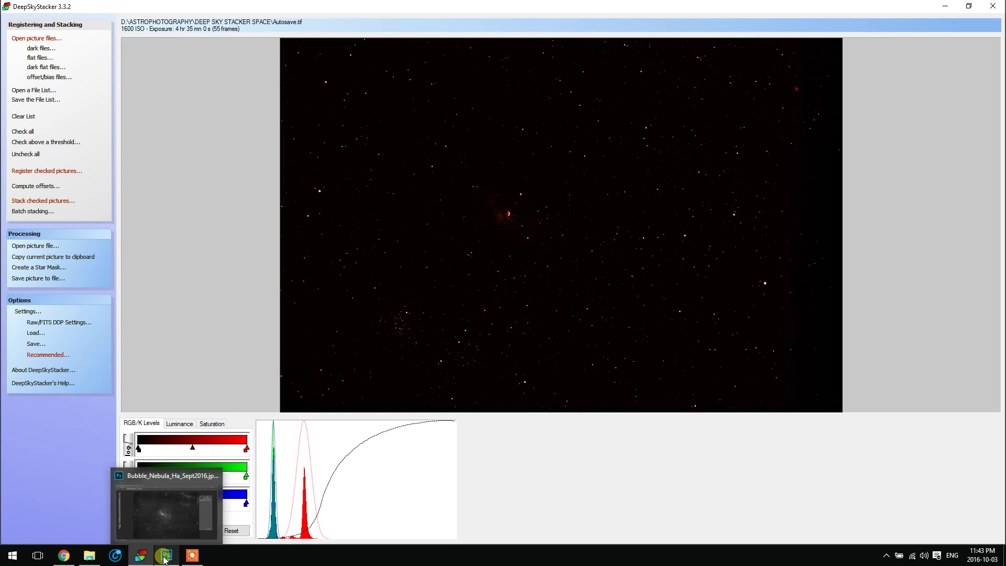
left_click(166, 558)
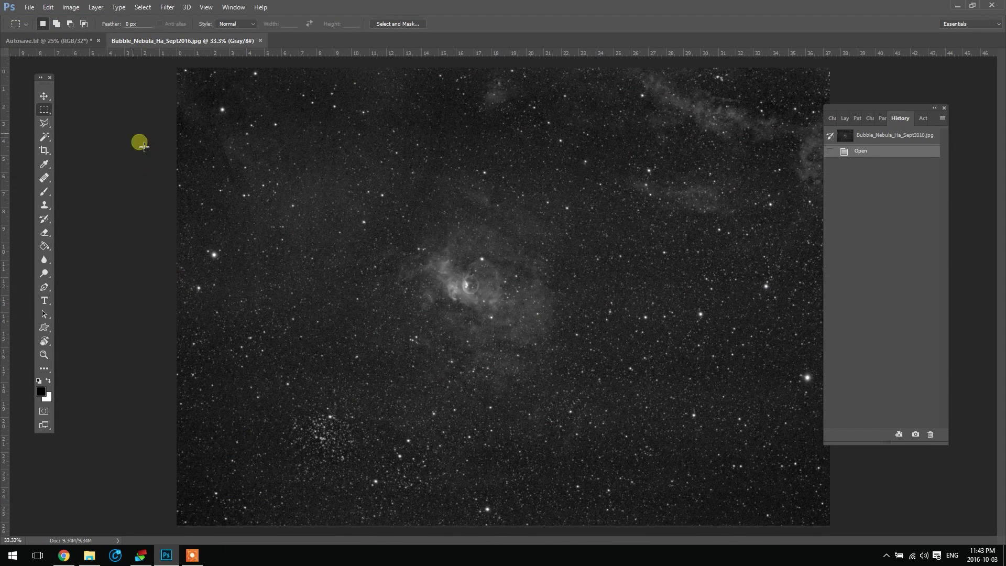
left_click(74, 41)
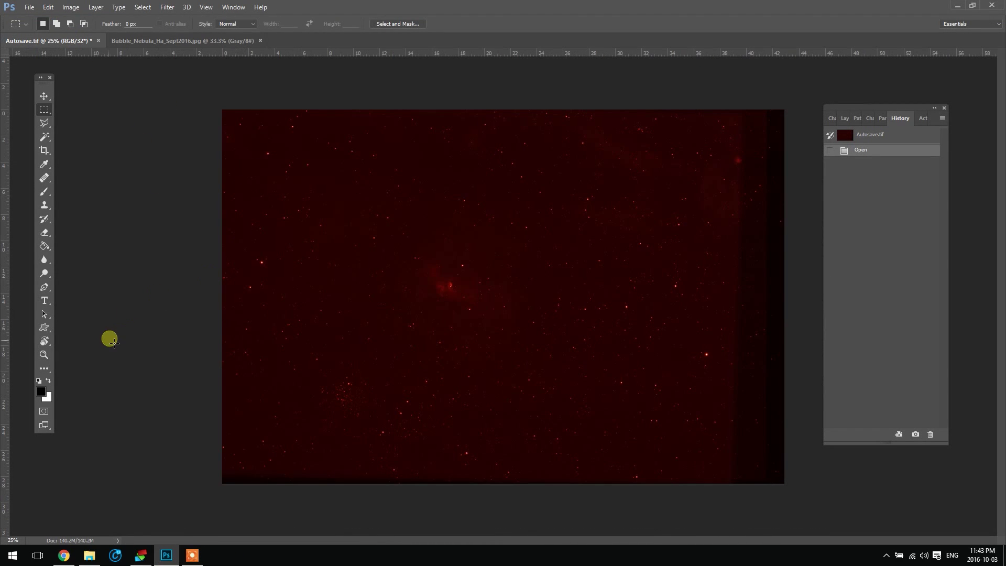
left_click(45, 355)
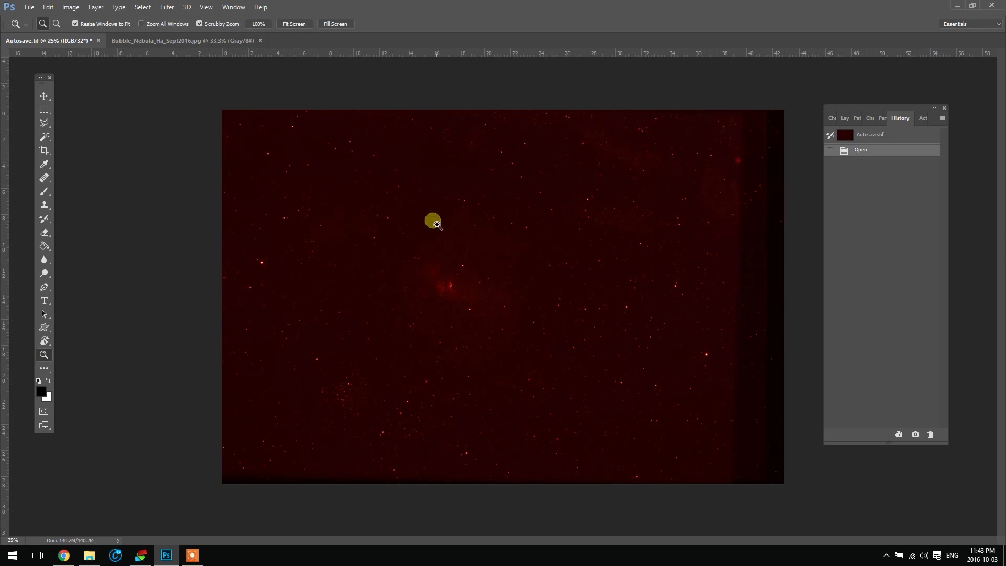
left_click(448, 259)
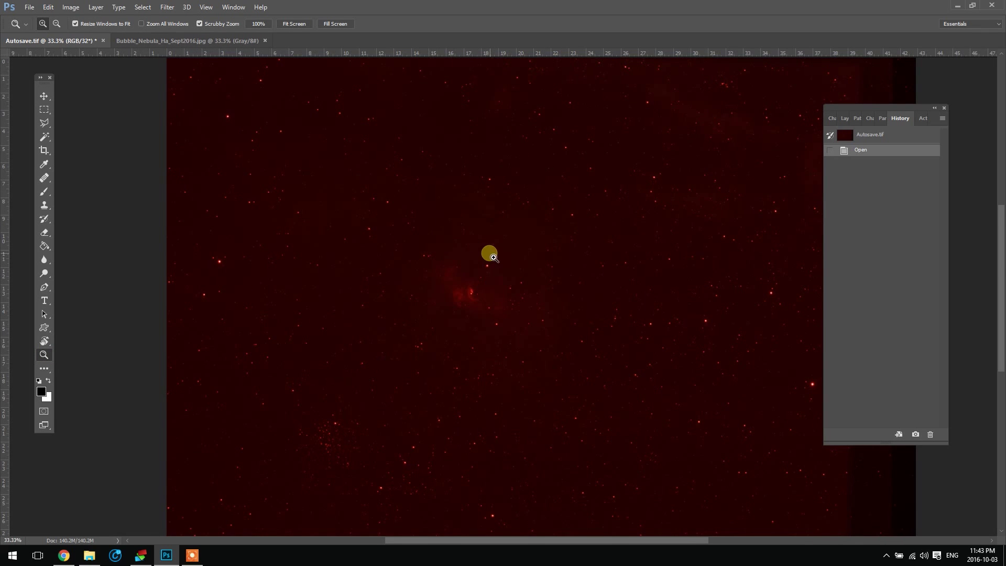
left_click(443, 272)
left_click(497, 302)
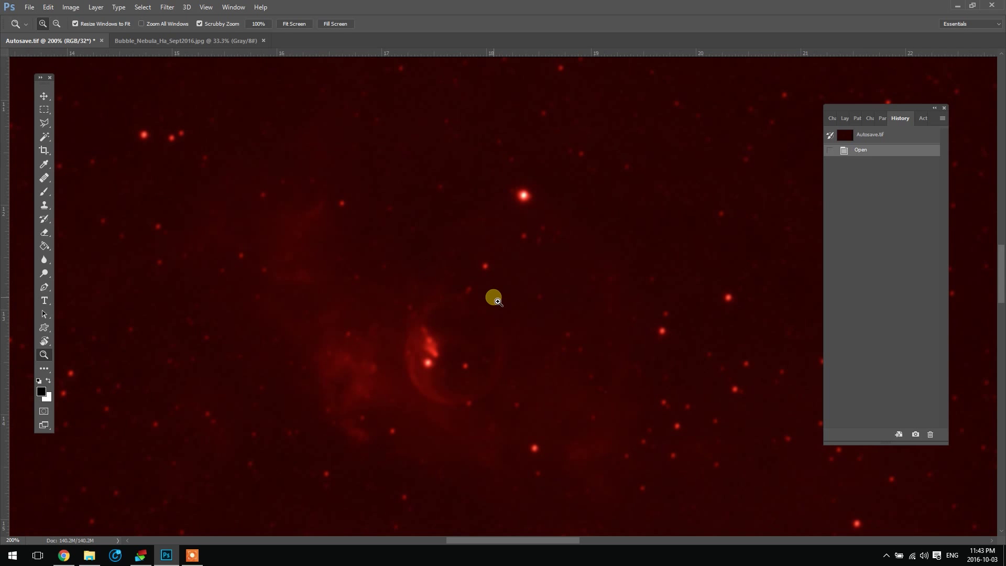
left_click(415, 356, "alt")
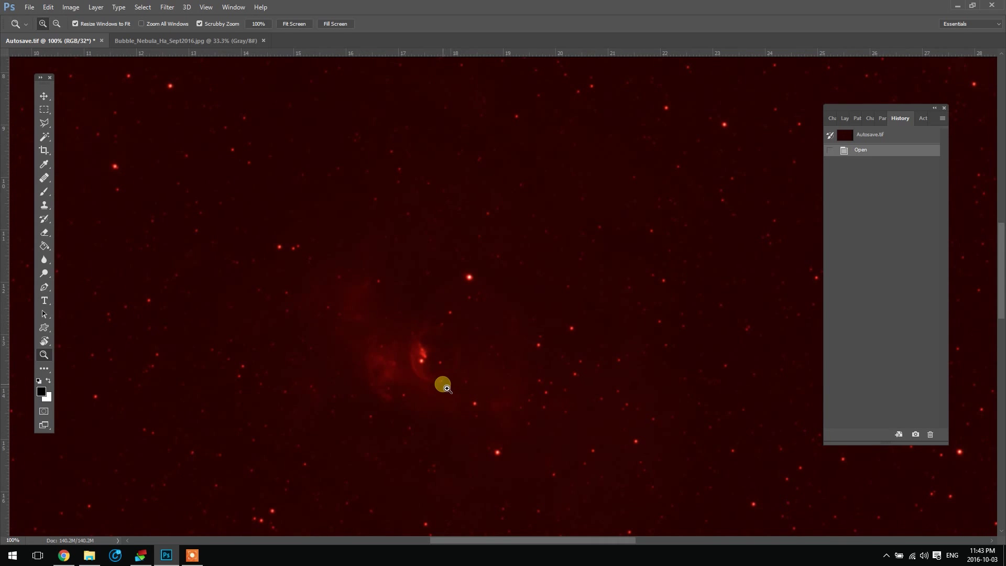
left_click(459, 381, "alt")
left_click(452, 418)
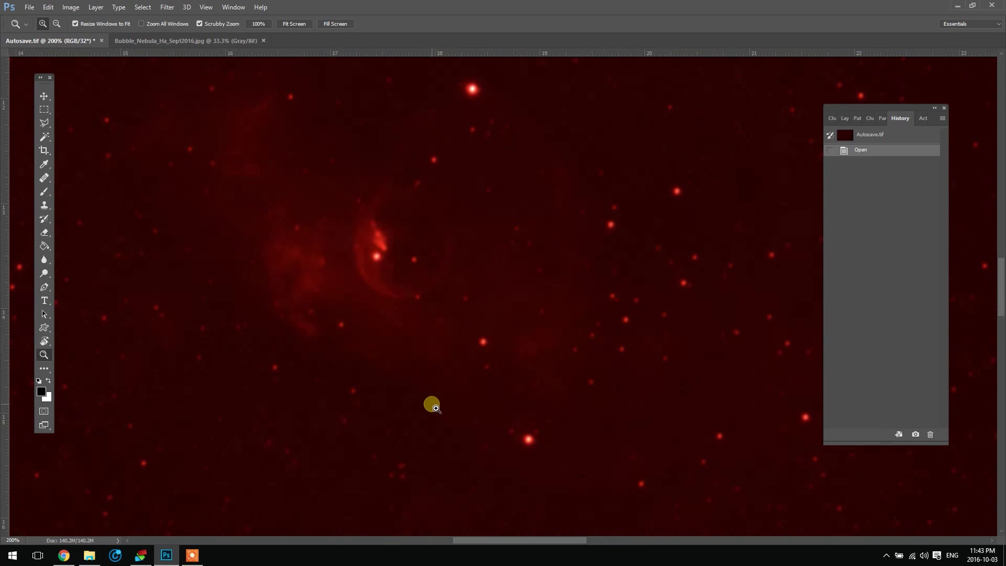
left_click_drag(423, 316, 400, 339)
Zoom back out to the whole image, rechecking the nebula at 50% and 66.7%.
left_click(462, 340, "alt")
left_click(558, 354, "alt")
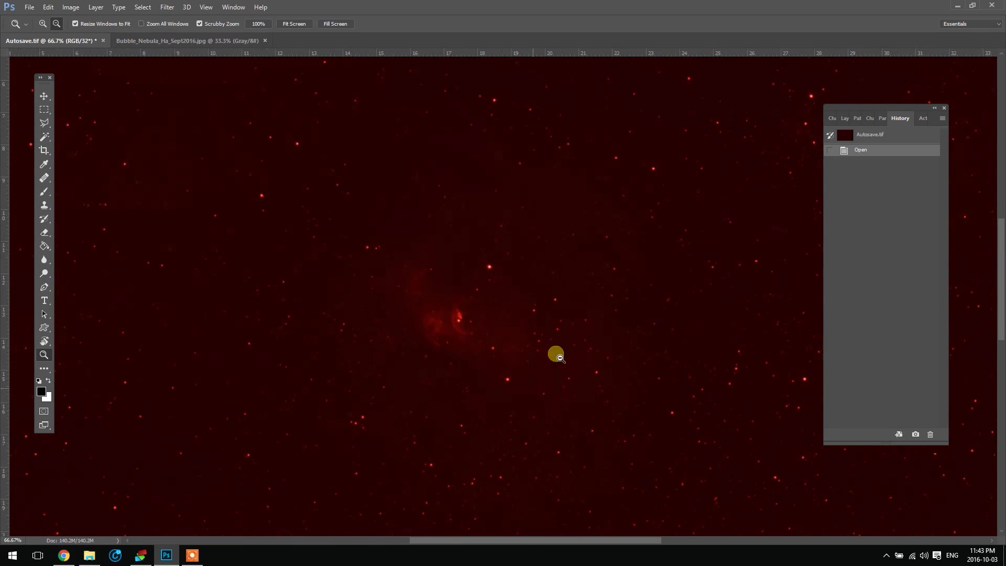
left_click(584, 348, "alt")
left_click(613, 348, "alt")
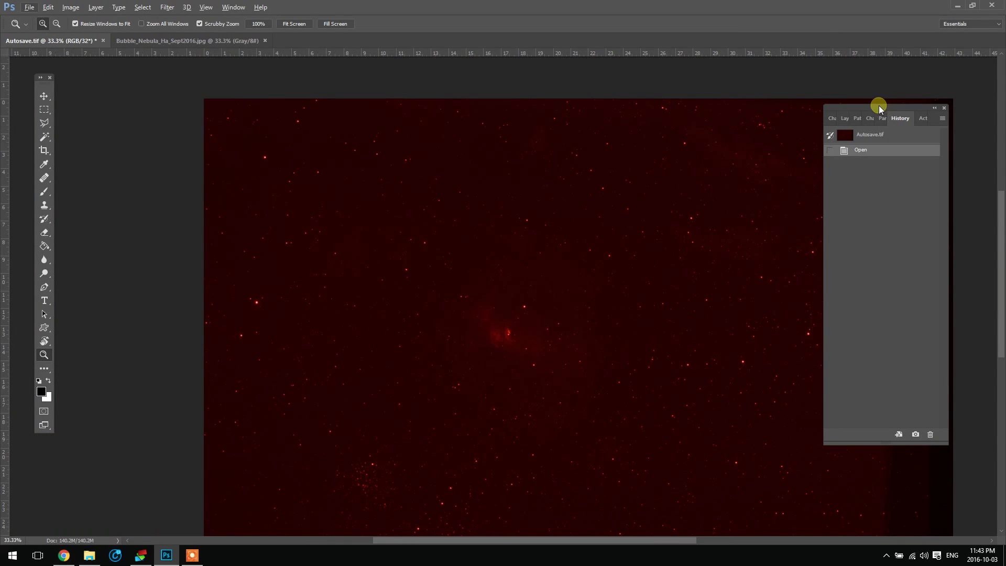
left_click_drag(879, 105, 902, 116)
left_click(609, 363, "alt")
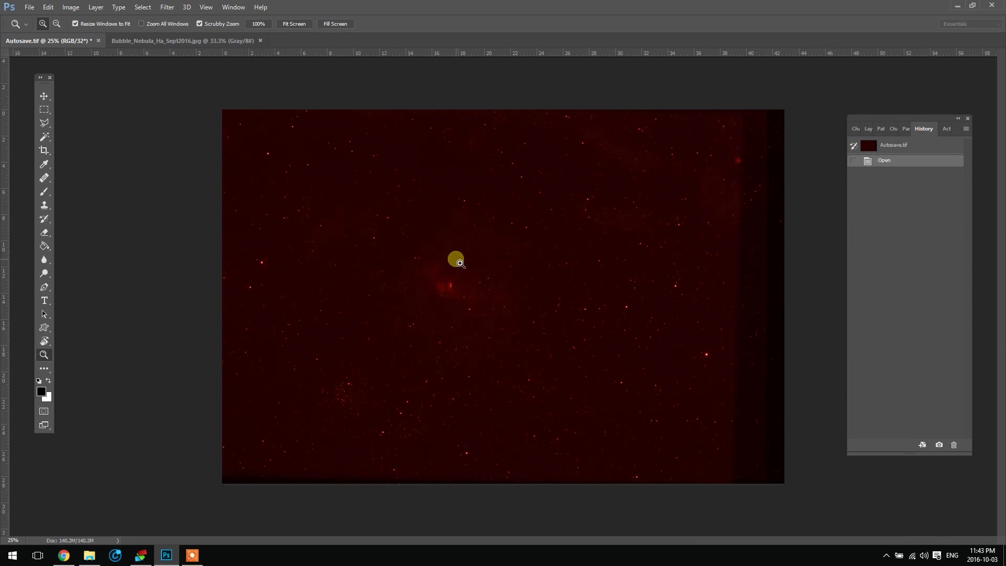
left_click(433, 273)
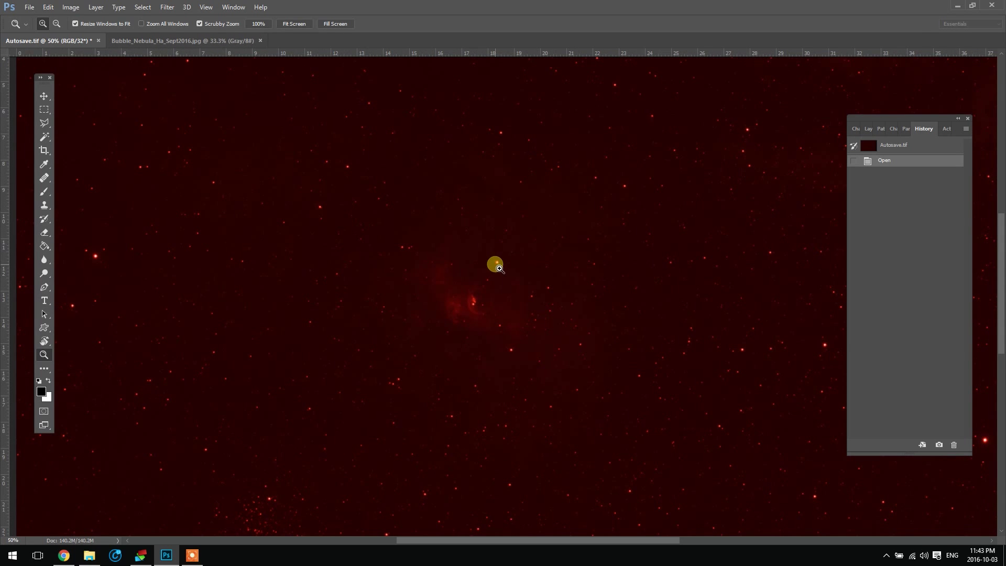
left_click(474, 331)
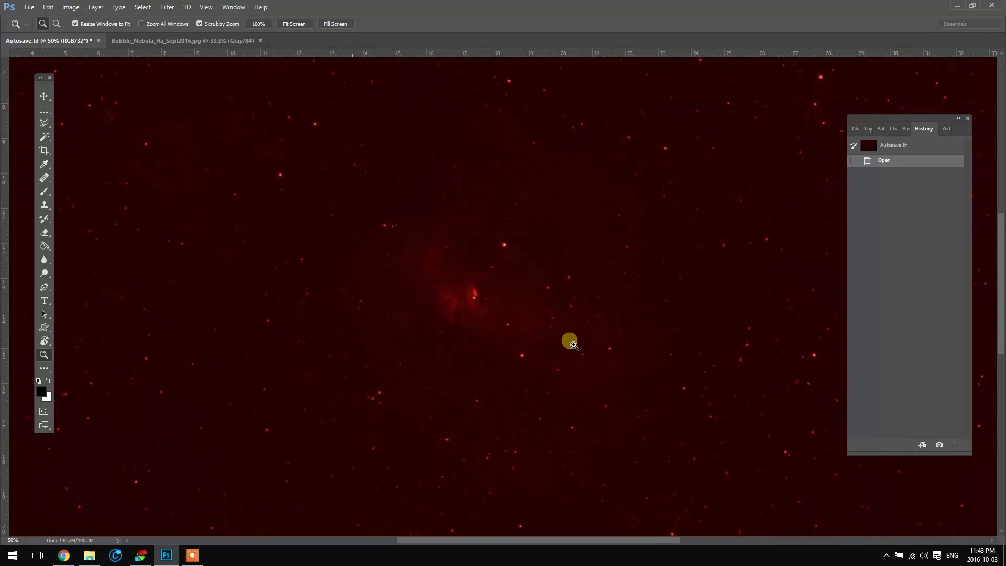
left_click(682, 366, "alt")
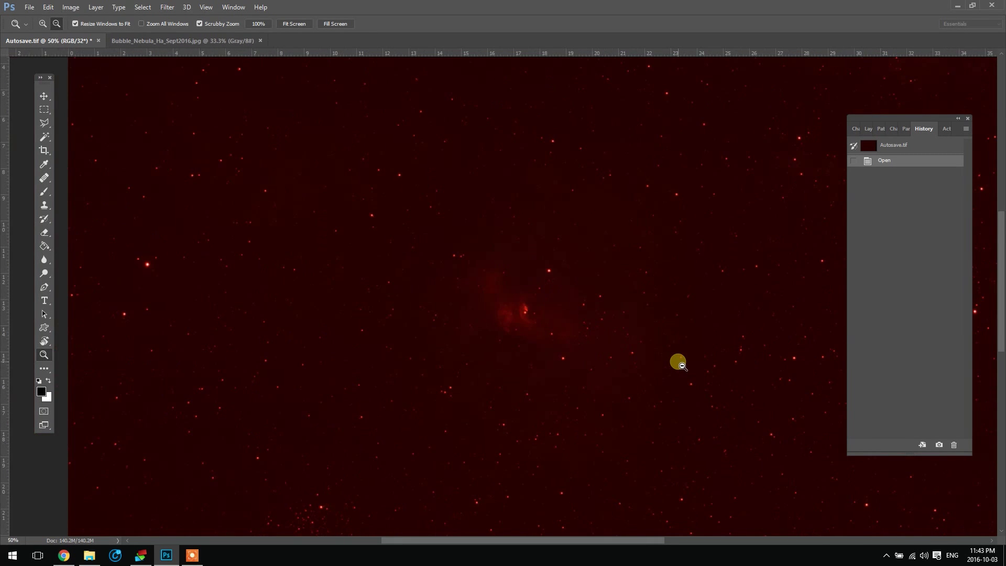
left_click(683, 366)
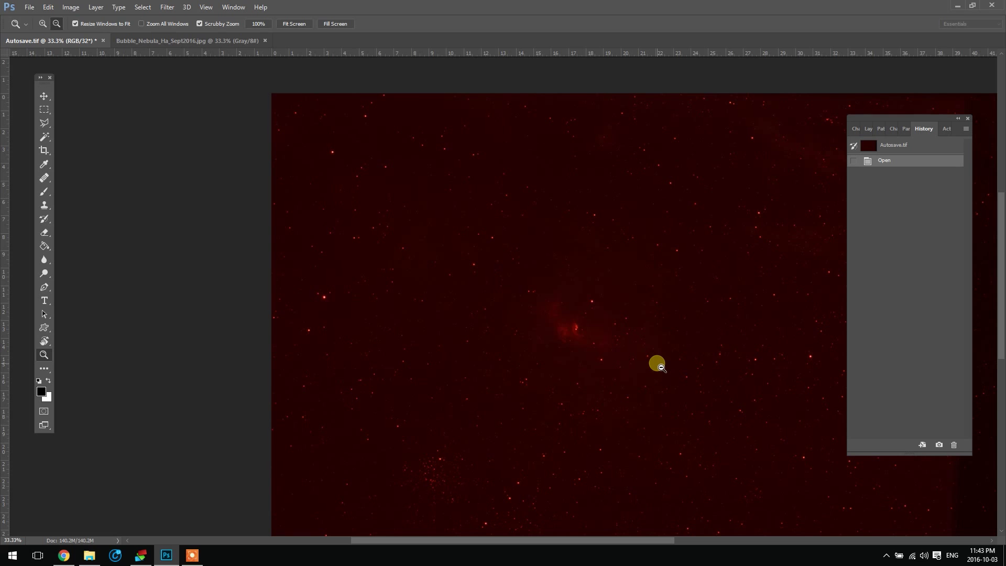
left_click(661, 367, "alt")
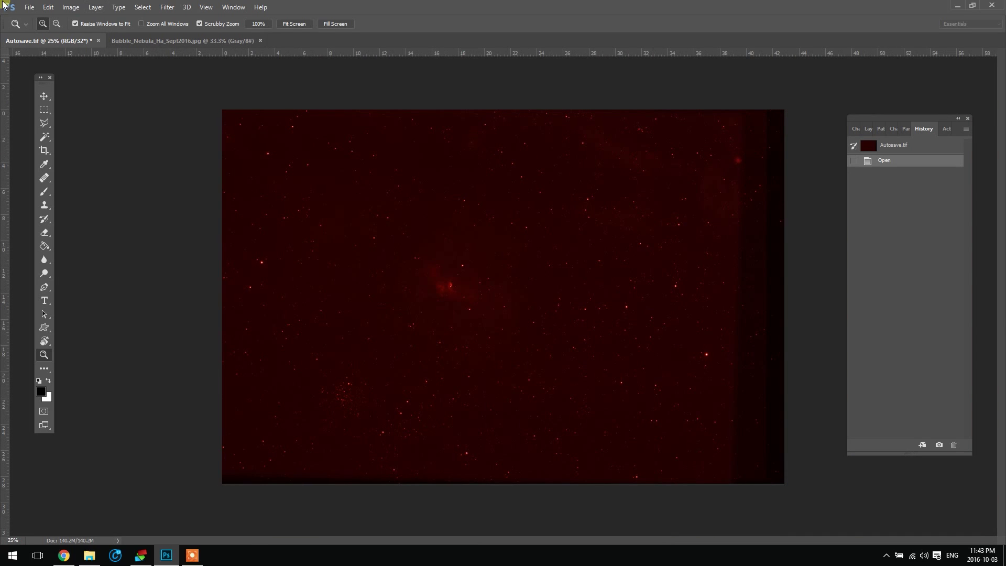
left_click(44, 110)
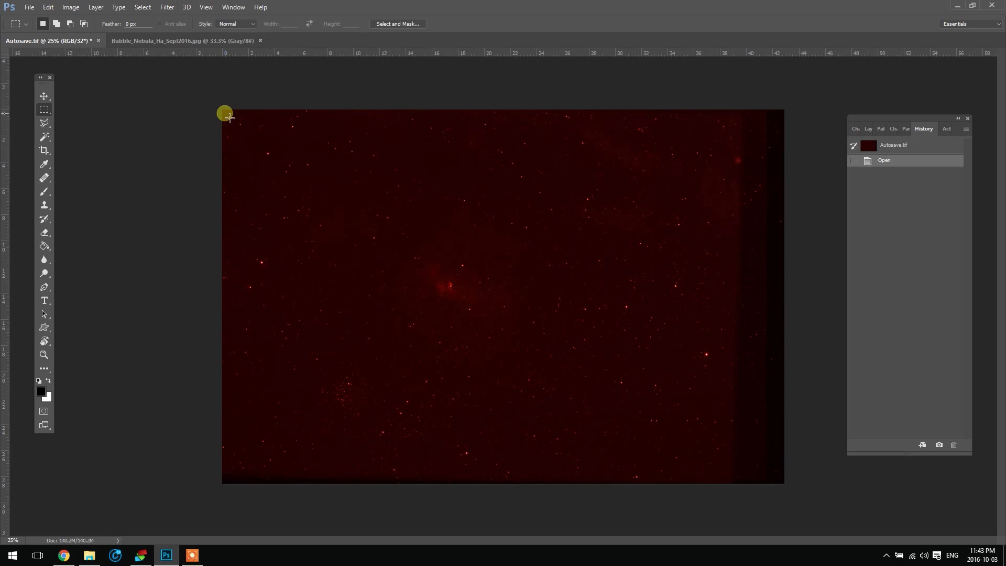
Crop the image to a marquee inside its dark borders, then inspect the edges.
left_click_drag(225, 113, 728, 469)
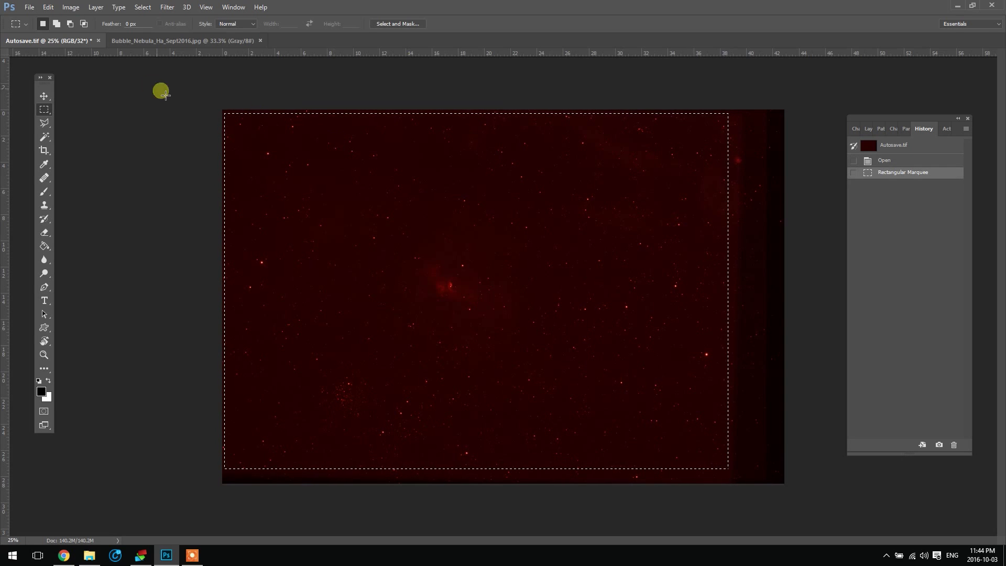
left_click(70, 7)
left_click(102, 115)
left_click(344, 158)
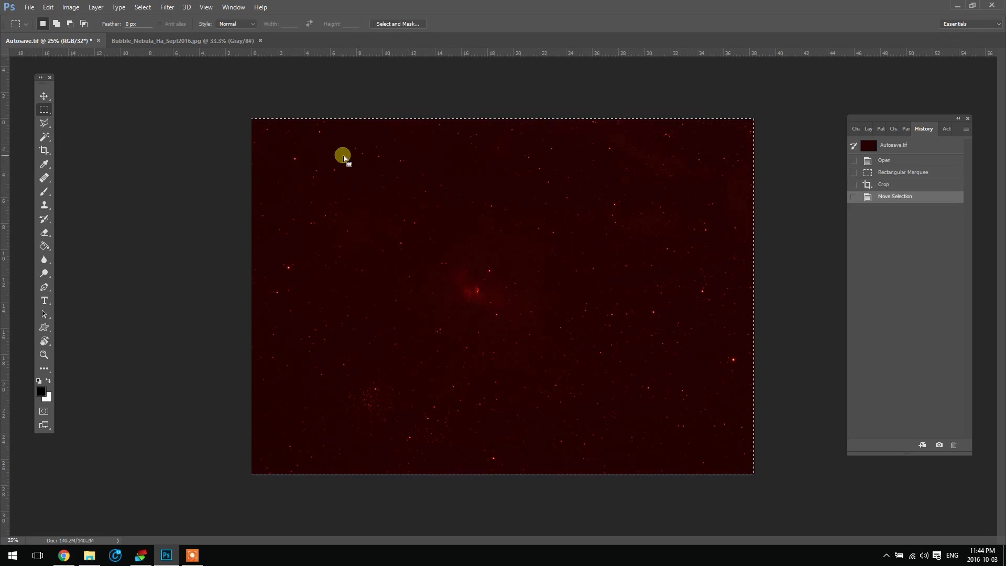
left_click(607, 260)
left_click(44, 355)
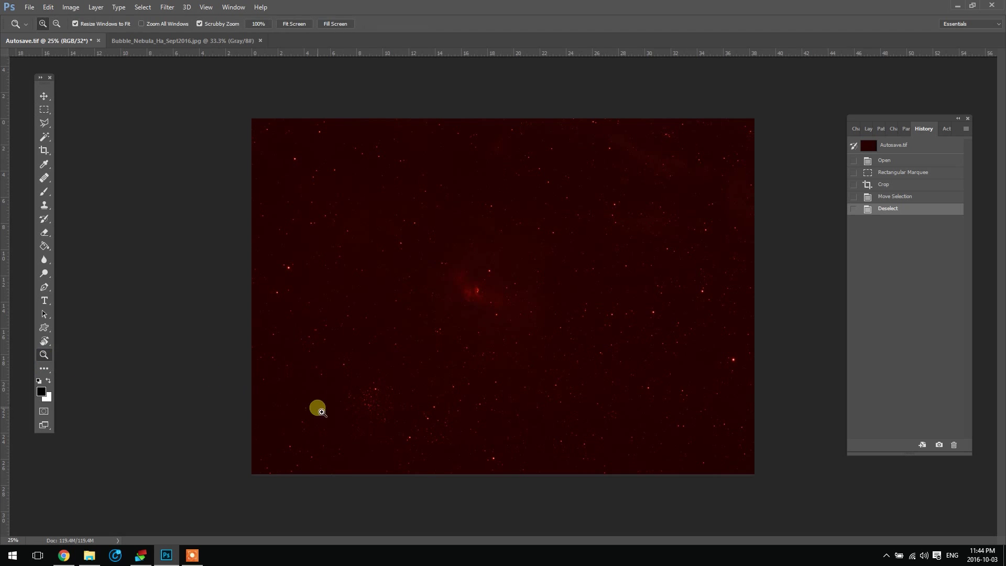
left_click(321, 412)
left_click(243, 173)
left_click_drag(251, 156, 354, 383)
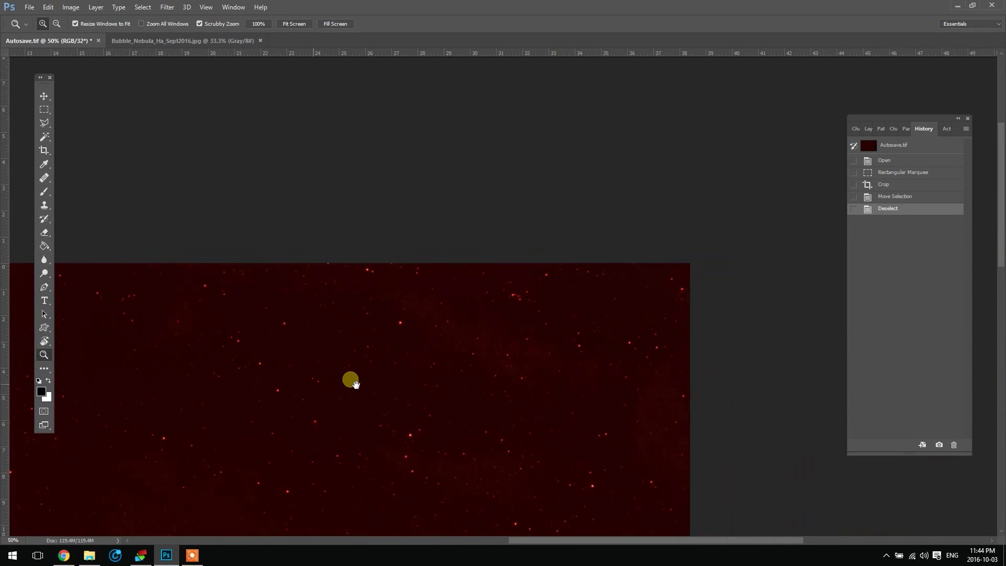
left_click(380, 382, "alt")
left_click(379, 382, "alt")
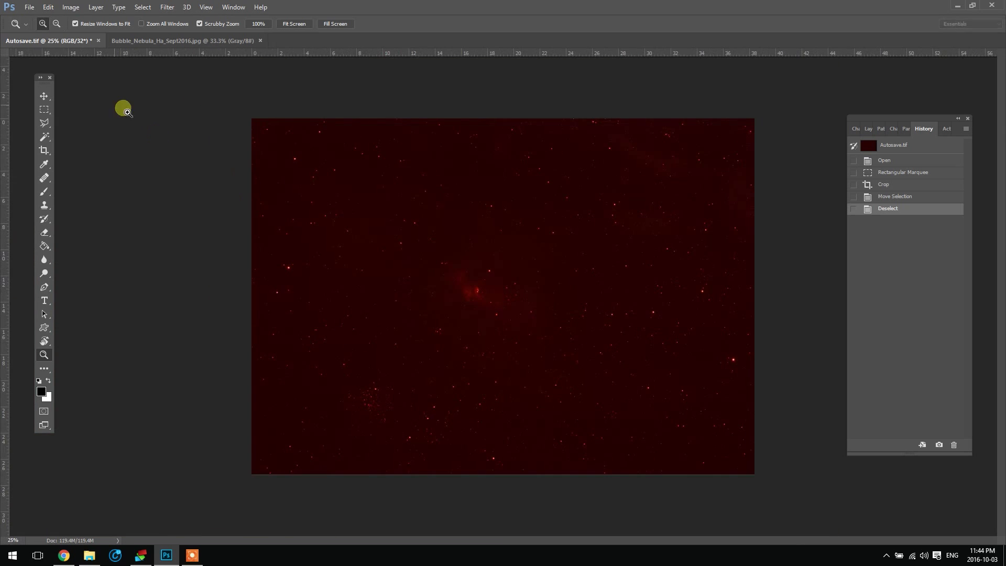
Marquee and crop again to remove the remaining ragged borders, then deselect.
left_click(45, 109)
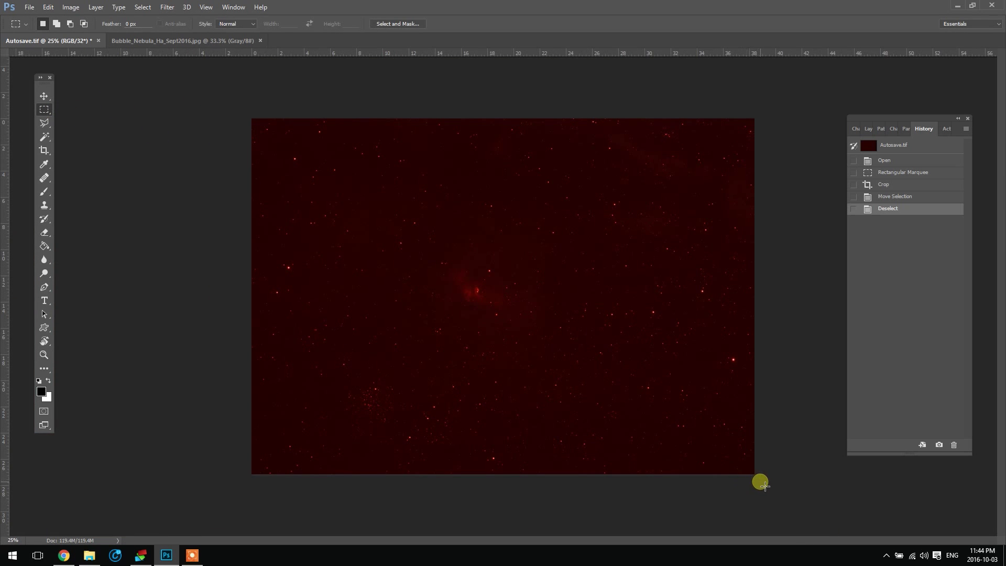
left_click_drag(763, 485, 209, 126)
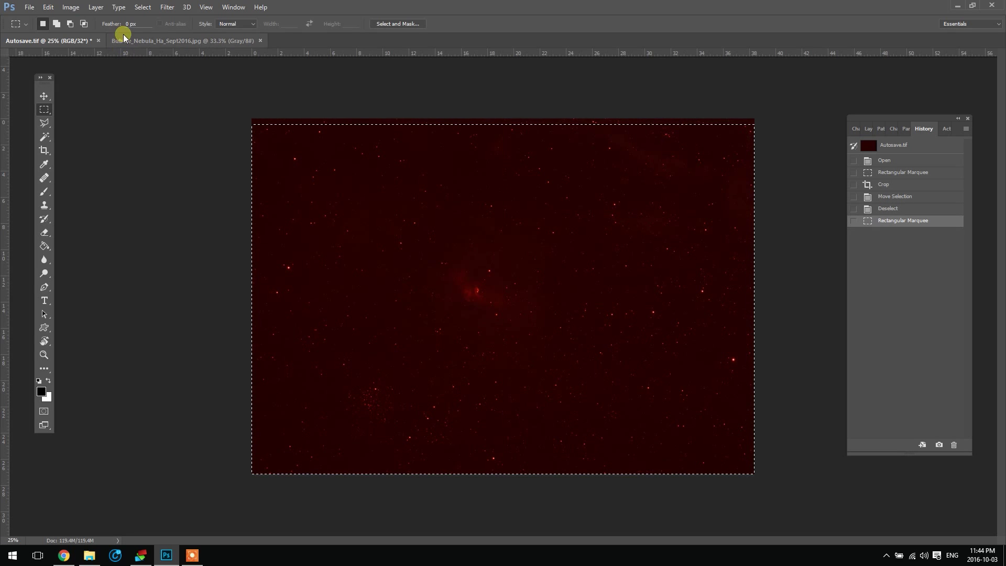
left_click(70, 7)
left_click(98, 124)
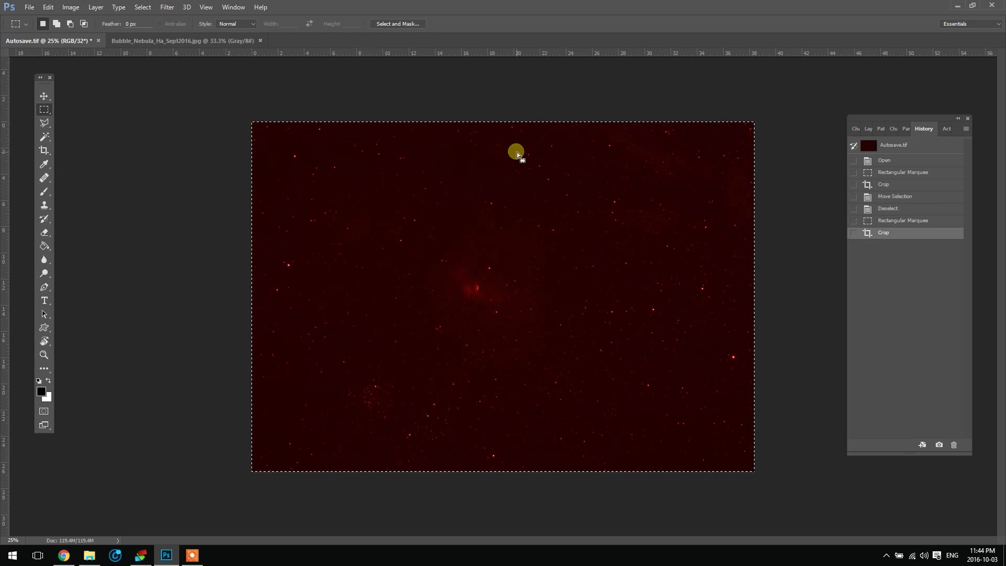
left_click(517, 154)
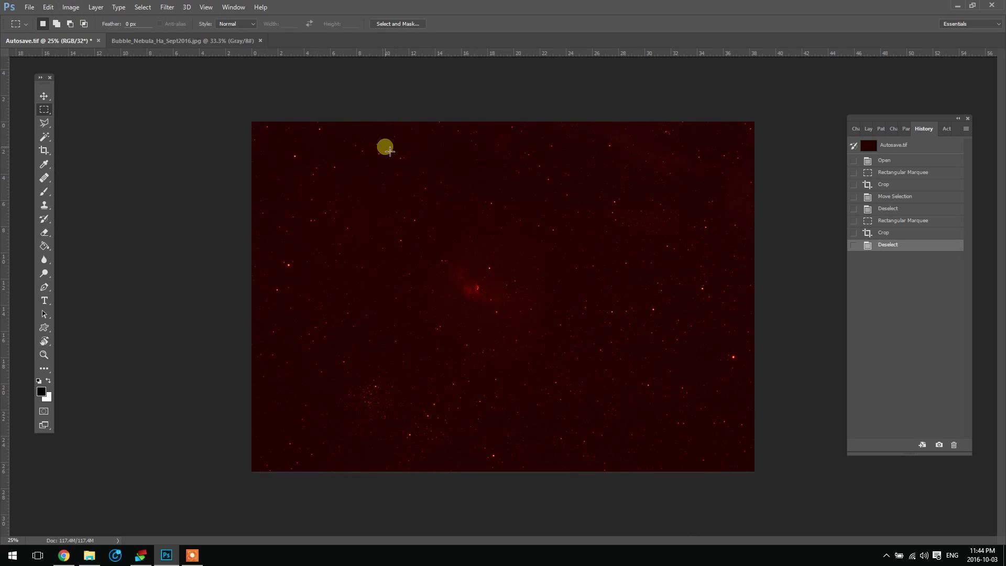
left_click(44, 355)
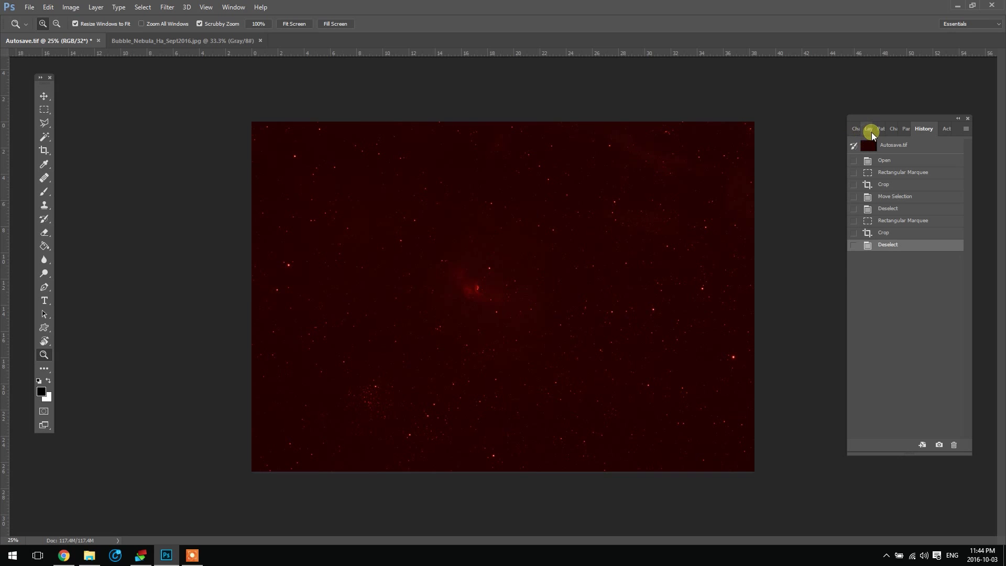
left_click(869, 129)
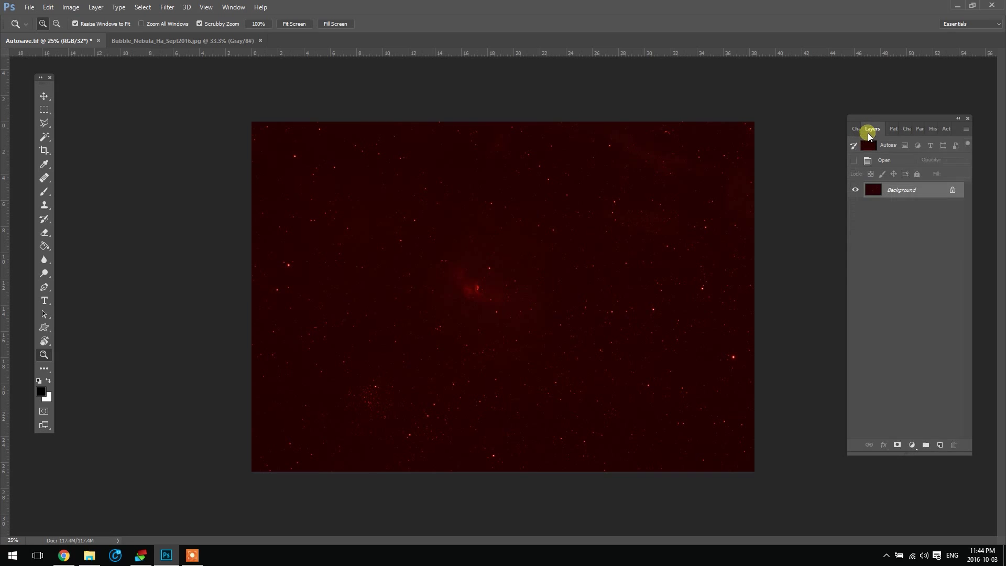
left_click(68, 7)
mouse_move(99, 31)
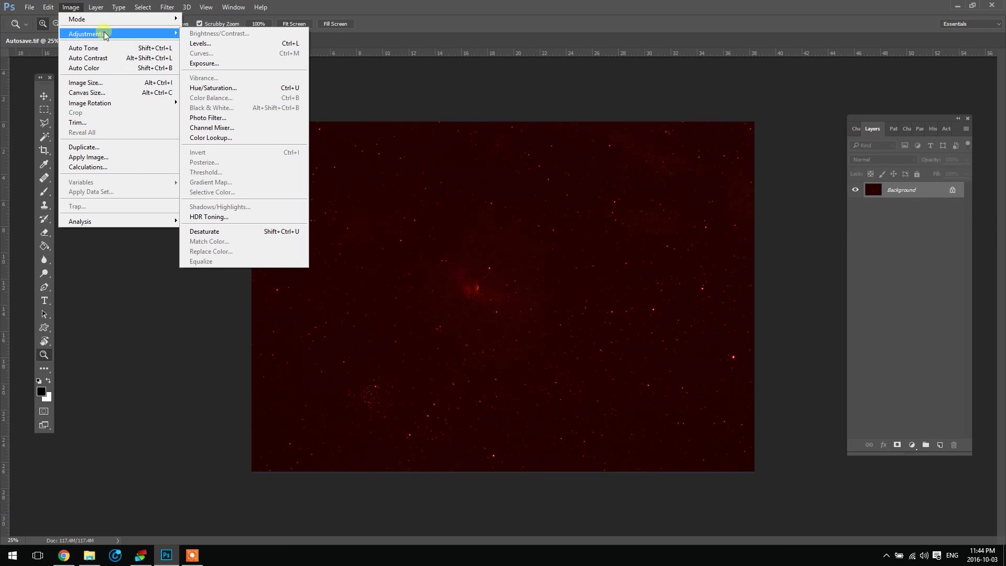
left_click(220, 42)
left_click_drag(128, 32, 175, 69)
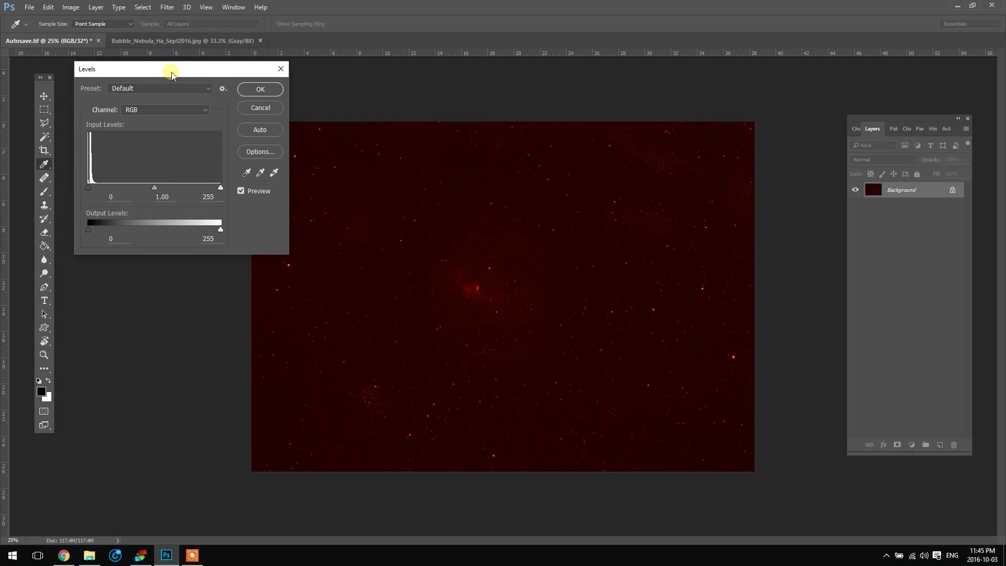
left_click(203, 108)
left_click(161, 125)
left_click(202, 106)
left_click(153, 111)
left_click(256, 90)
key("z")
left_click(71, 7)
mouse_move(144, 35)
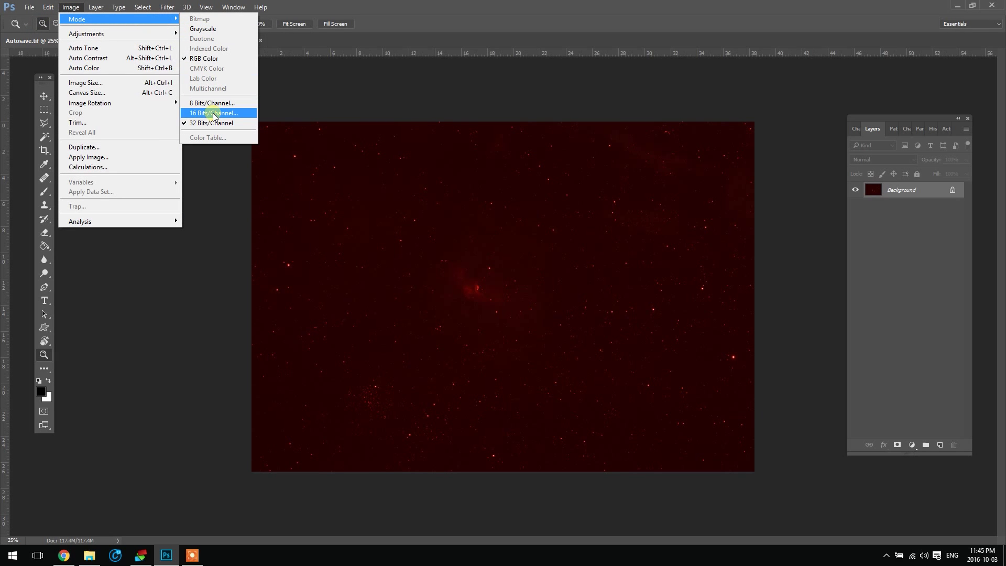
Convert the image to 16 Bits/Channel using Exposure and Gamma toning at default values.
left_click(213, 114)
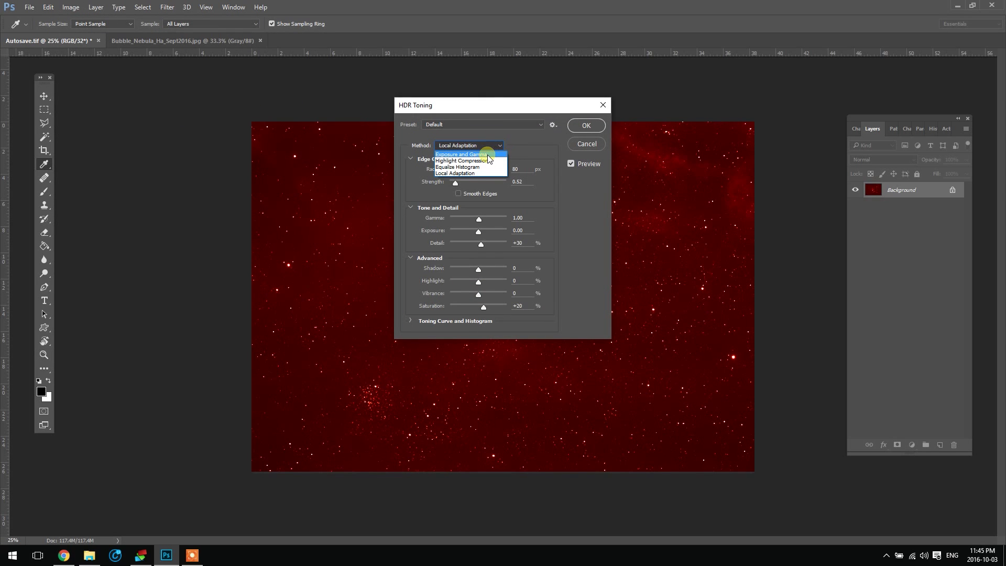
left_click(487, 154)
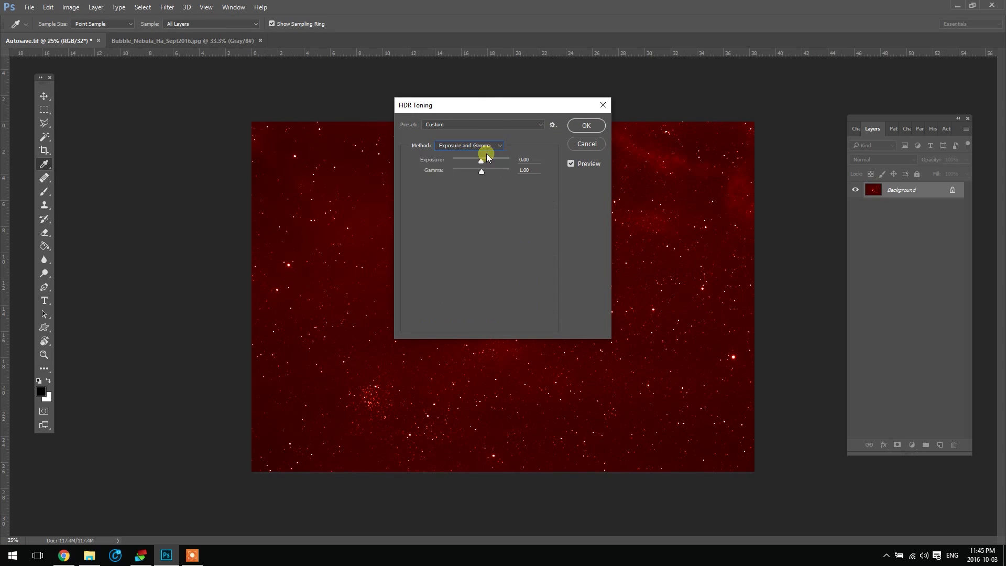
left_click(586, 126)
key("z")
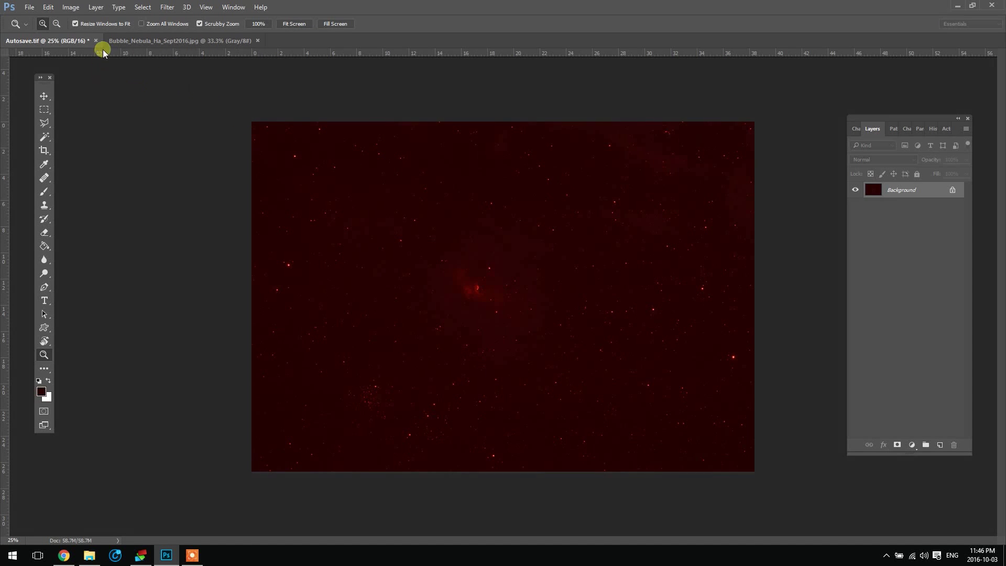
Apply a steep upward Curves stretch, easing the upper curve to tame highlights.
left_click(71, 7)
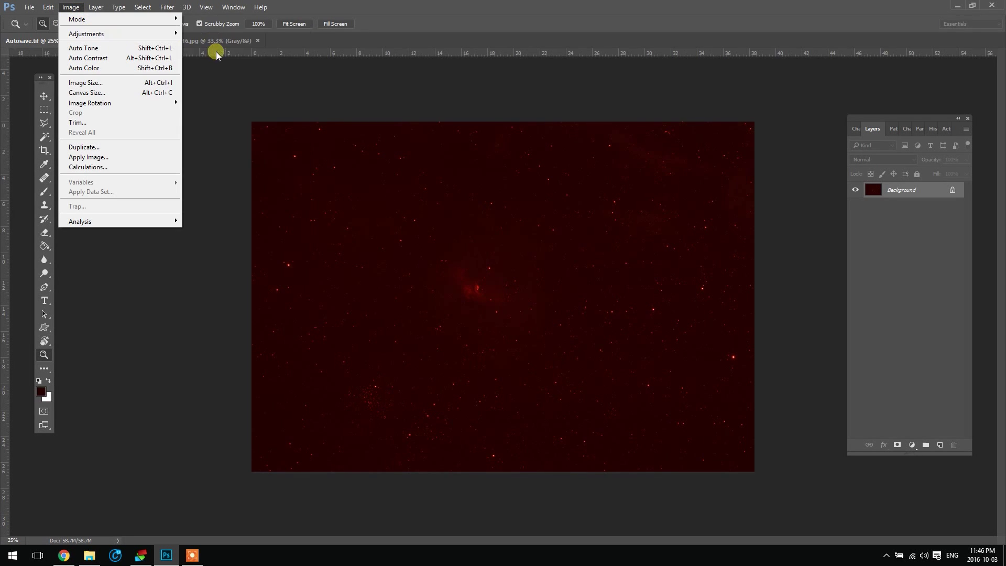
mouse_move(181, 35)
left_click(231, 52)
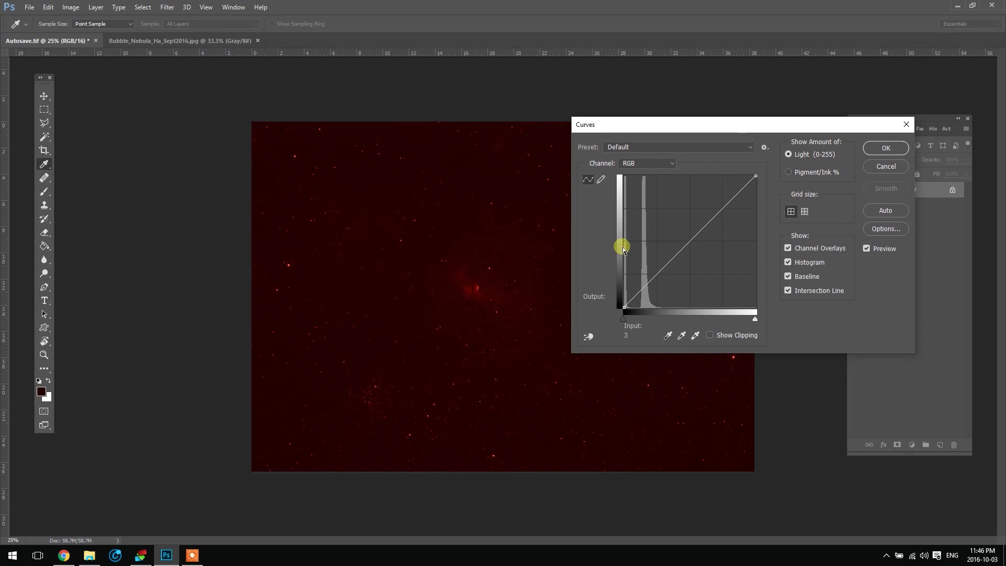
left_click_drag(671, 283, 657, 245)
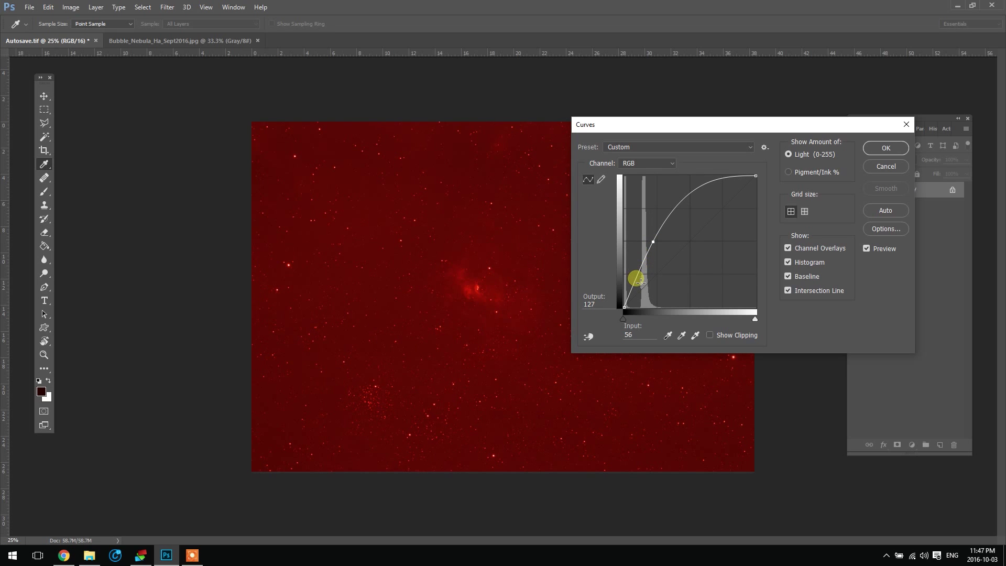
left_click_drag(640, 283, 644, 286)
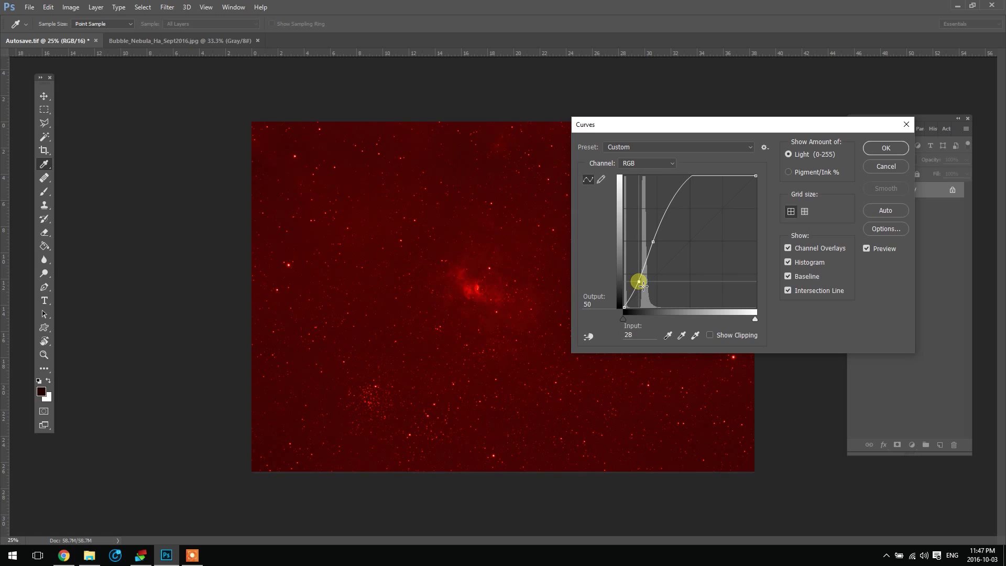
left_click(681, 190)
left_click_drag(685, 195, 690, 197)
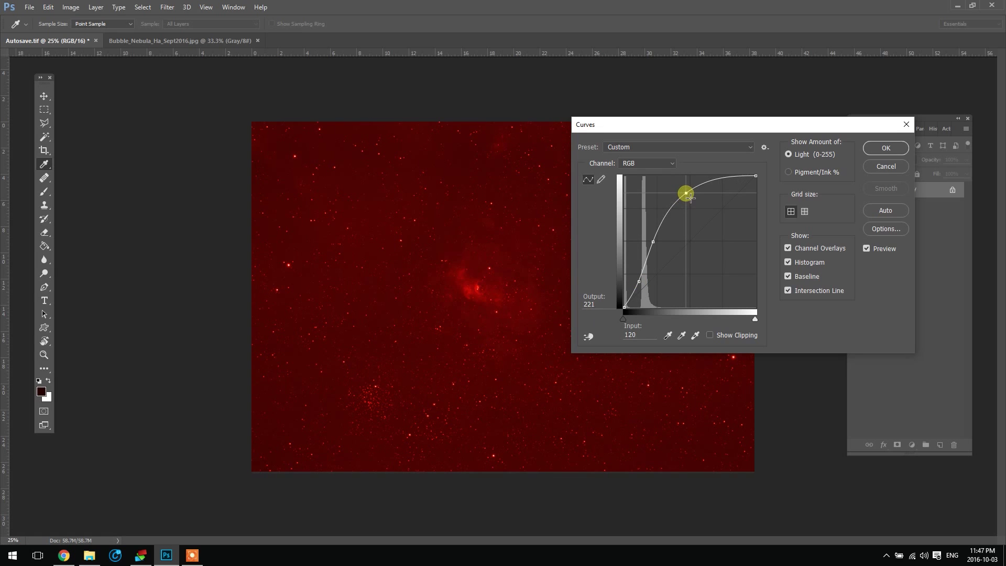
left_click(899, 149)
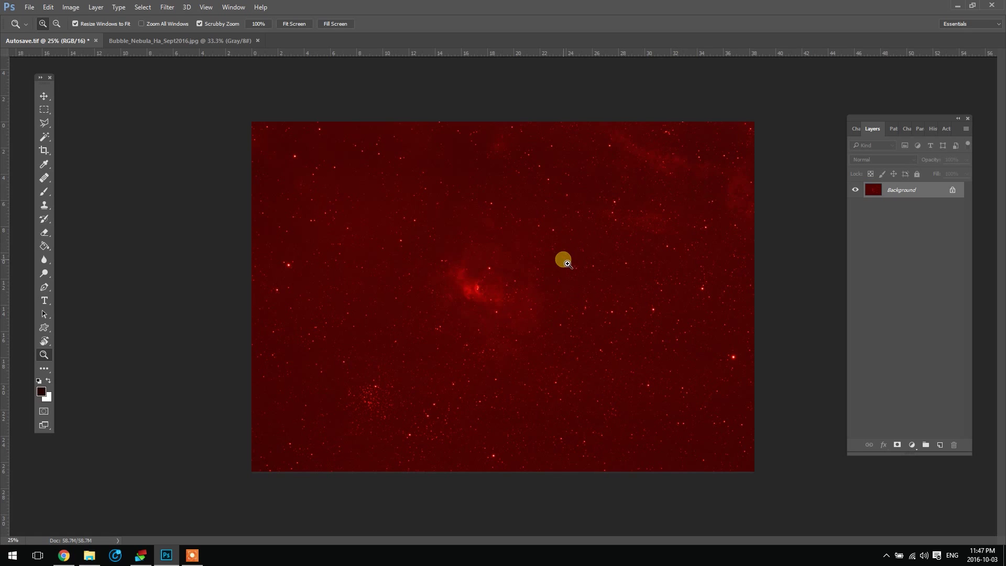
left_click(493, 281)
Open the Levels dialog and close it without making changes.
left_click(487, 268)
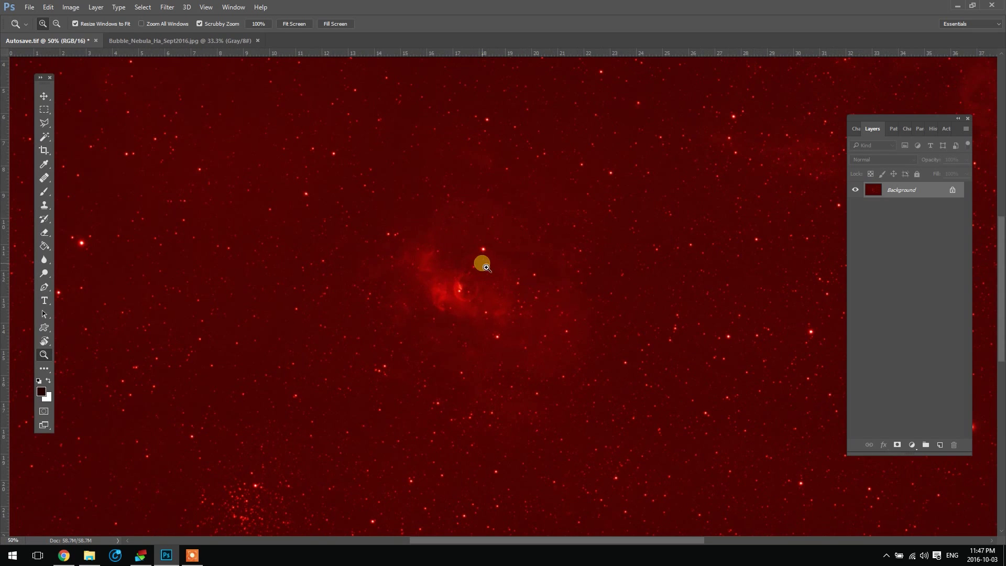
left_click(71, 6)
mouse_move(149, 30)
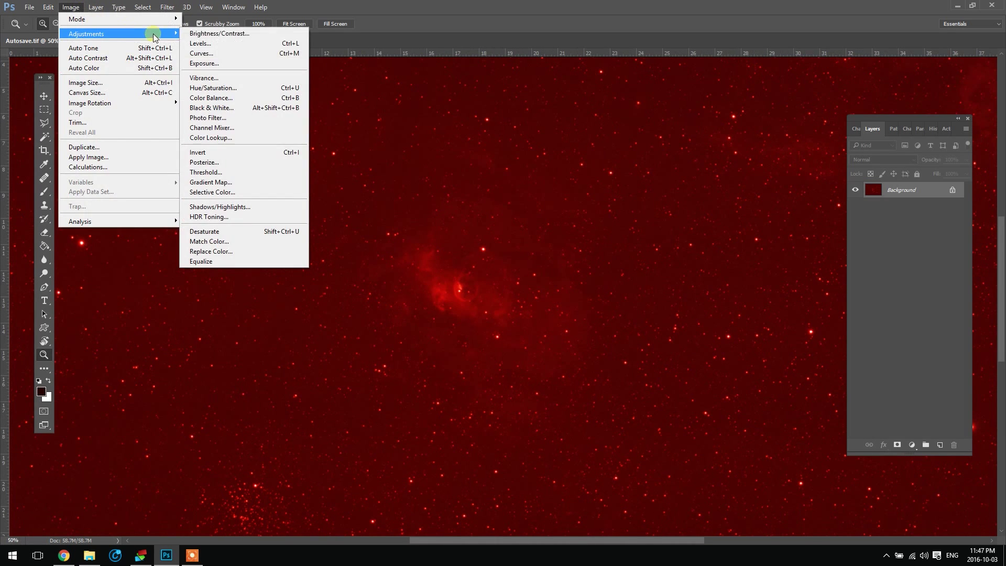
left_click(204, 46)
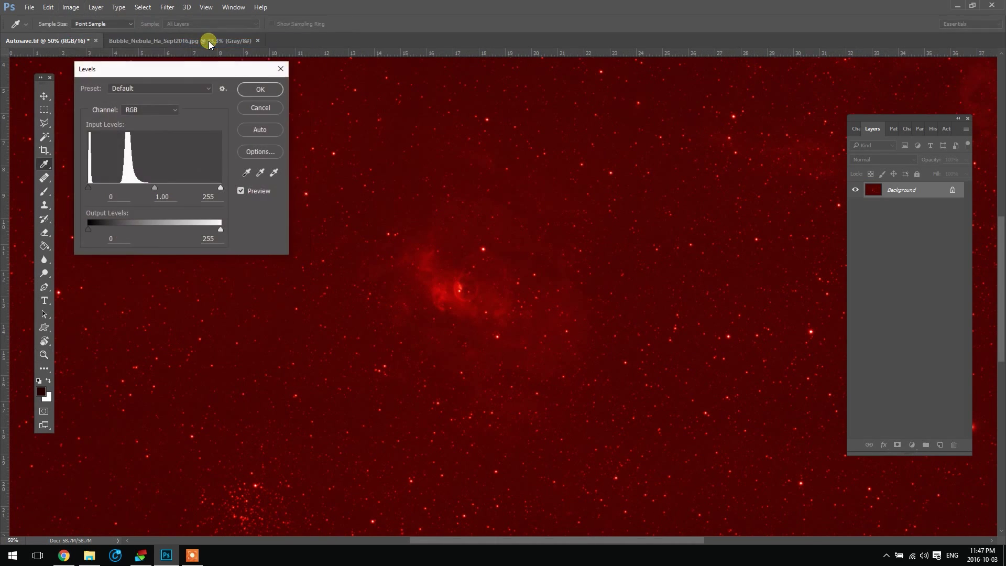
left_click(261, 108)
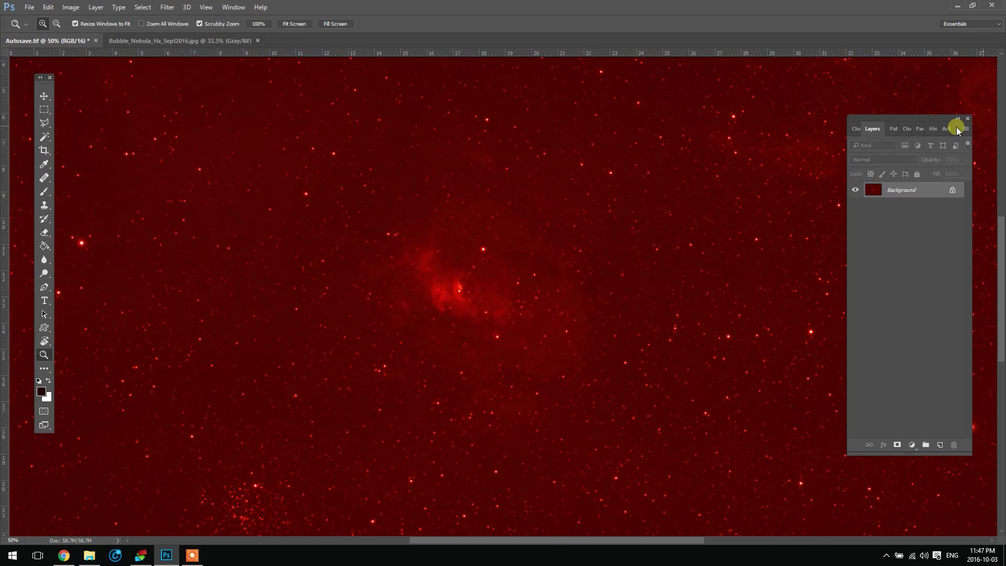
Toggle the Red, Green and Blue channel visibility to view the Red channel alone.
left_click(859, 132)
left_click(891, 150)
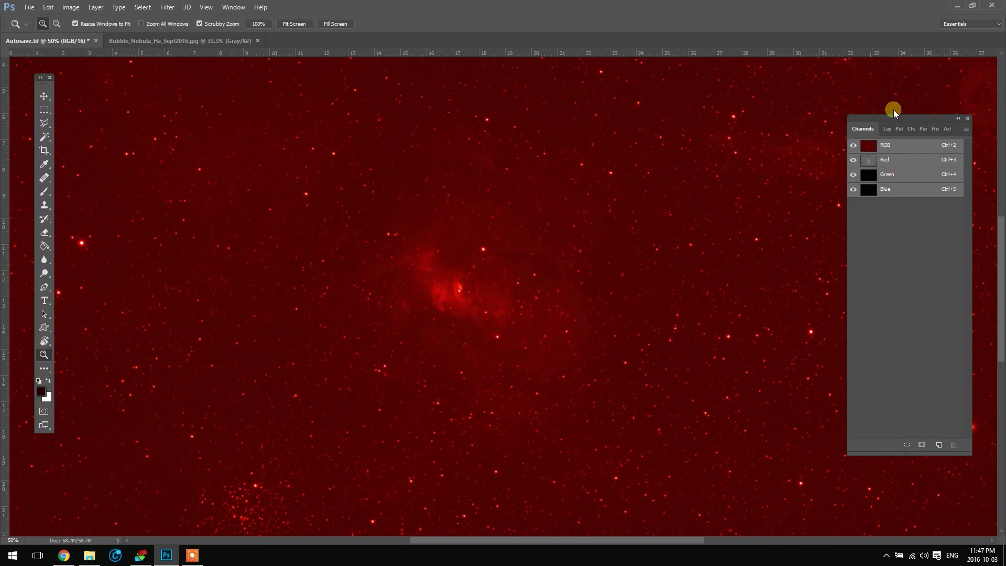
left_click_drag(920, 118, 901, 115)
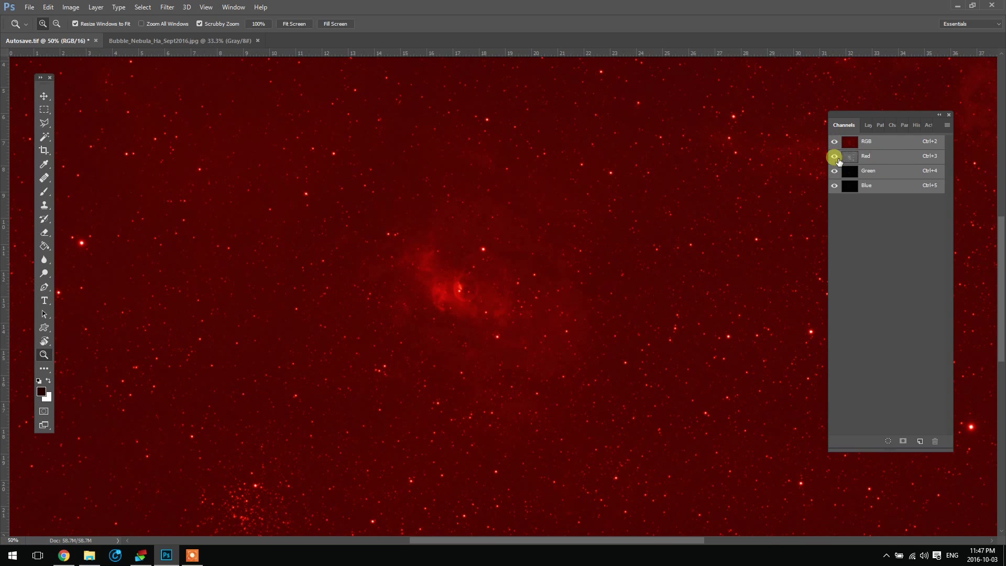
left_click(835, 157)
left_click(834, 186)
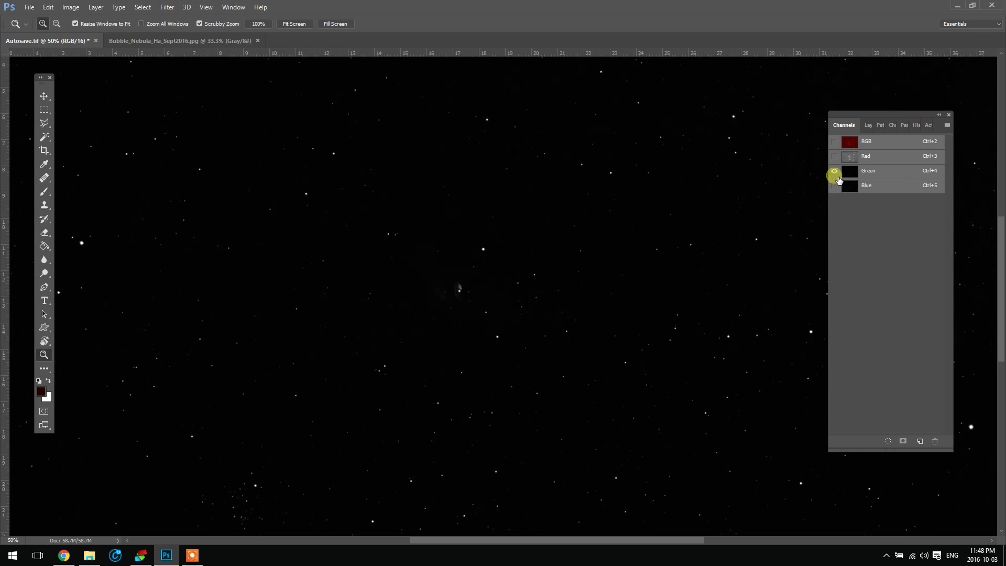
left_click(835, 186)
left_click(841, 183)
left_click(835, 157)
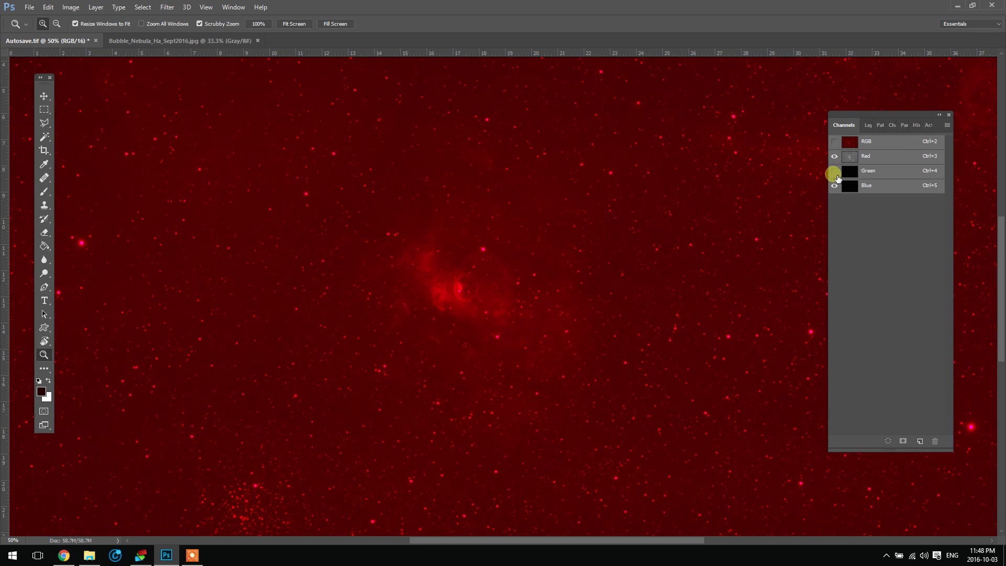
left_click(862, 159)
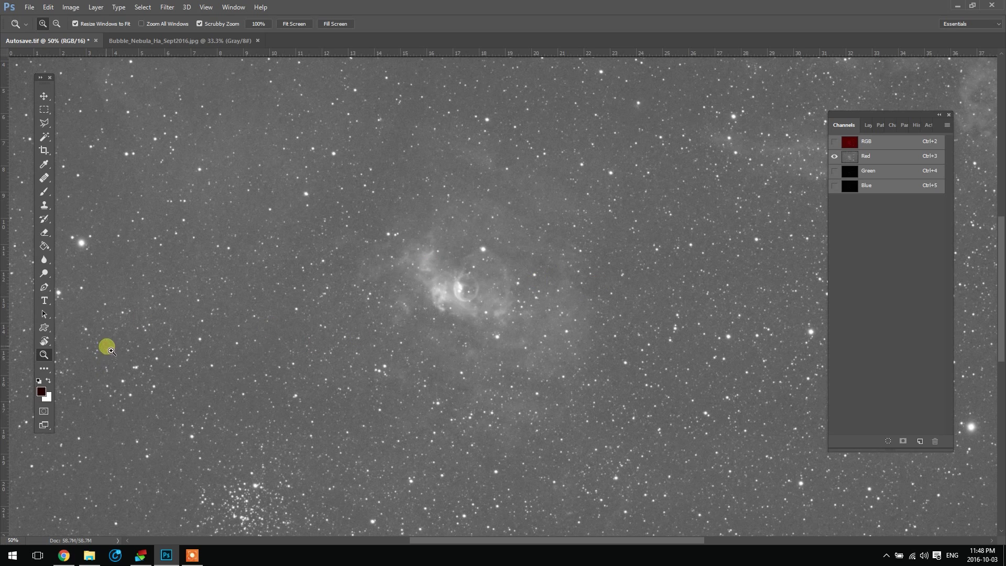
Zoom in close on the nebula in the Red channel, zoom back out, and select Red.
left_click(530, 395, "alt")
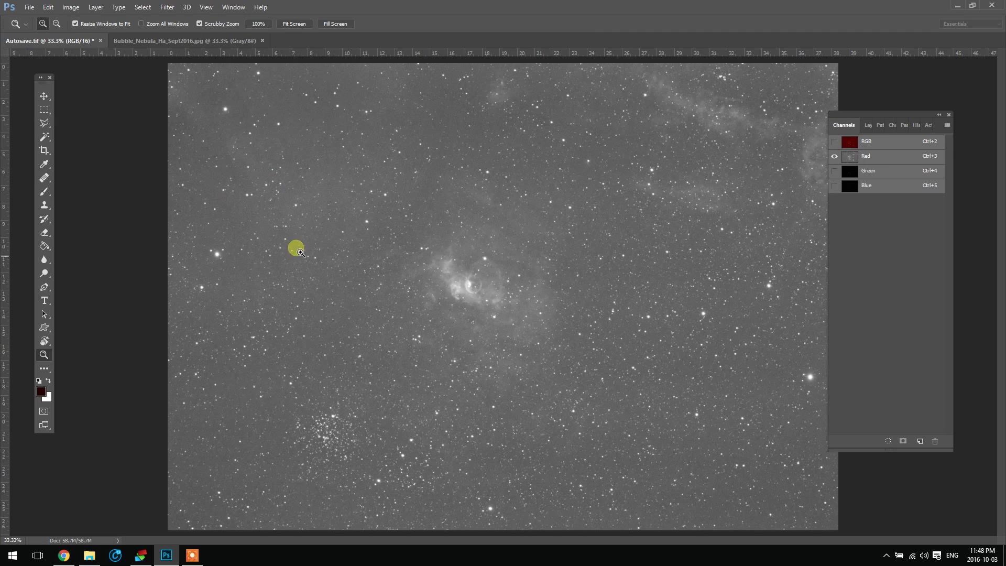
left_click_drag(456, 303, 503, 319)
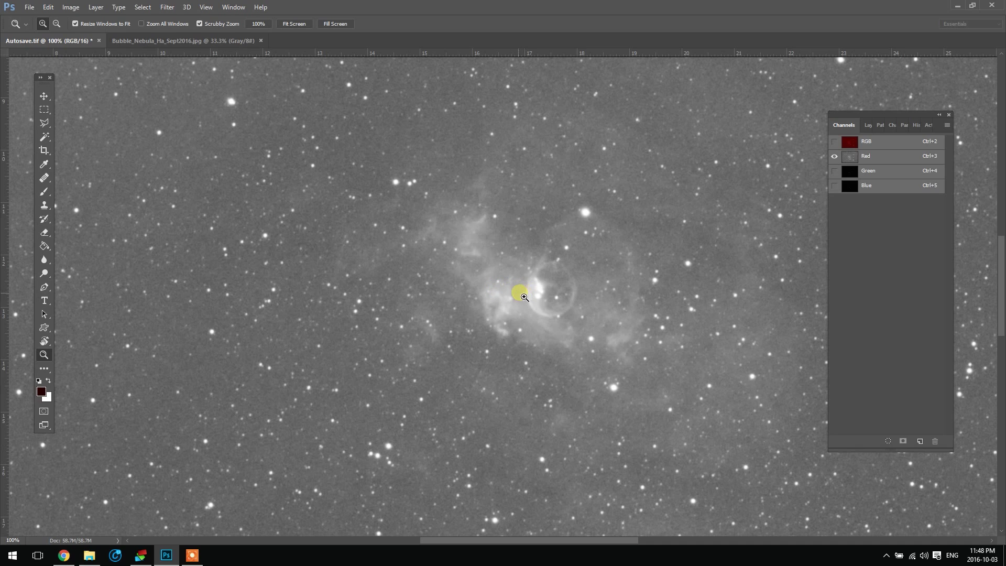
key("alt")
left_click(576, 324, "alt")
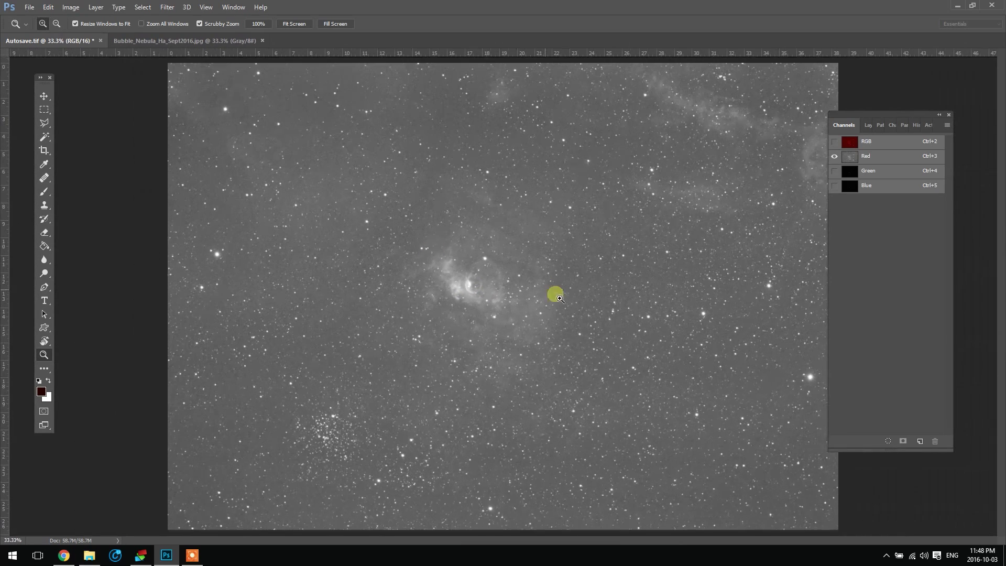
left_click(870, 156)
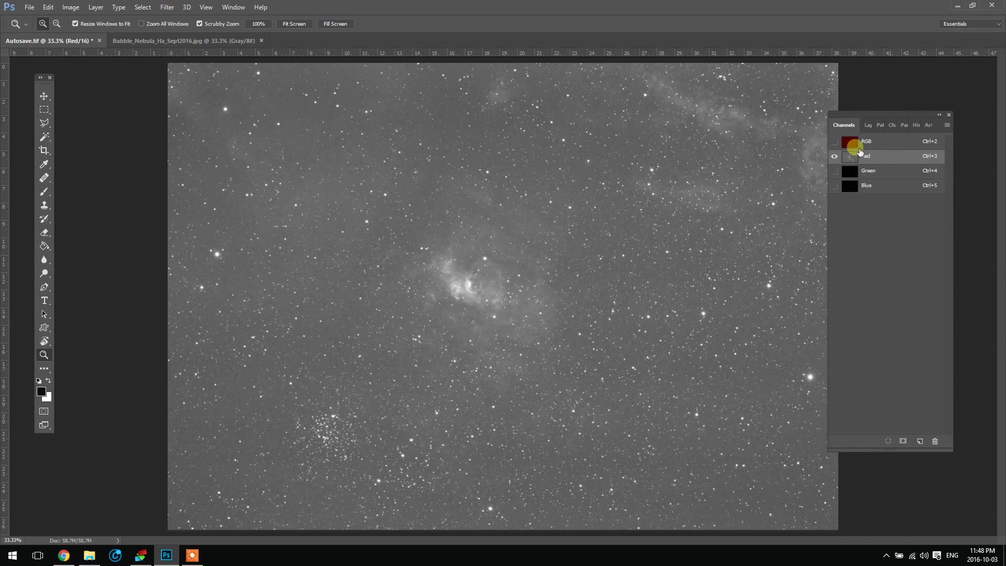
Create a new 3840×2672 16-bit grayscale document.
left_click(859, 125)
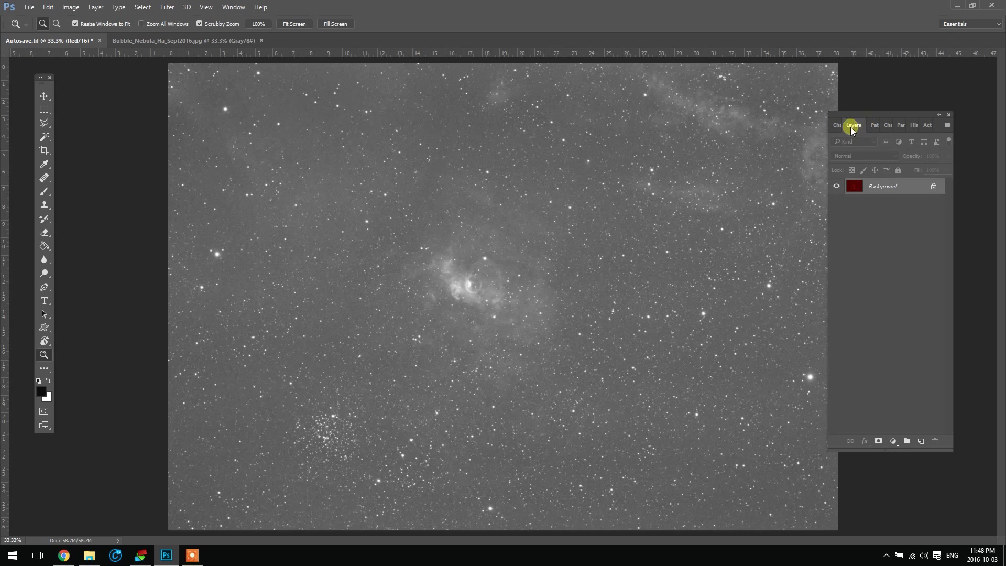
left_click(839, 126)
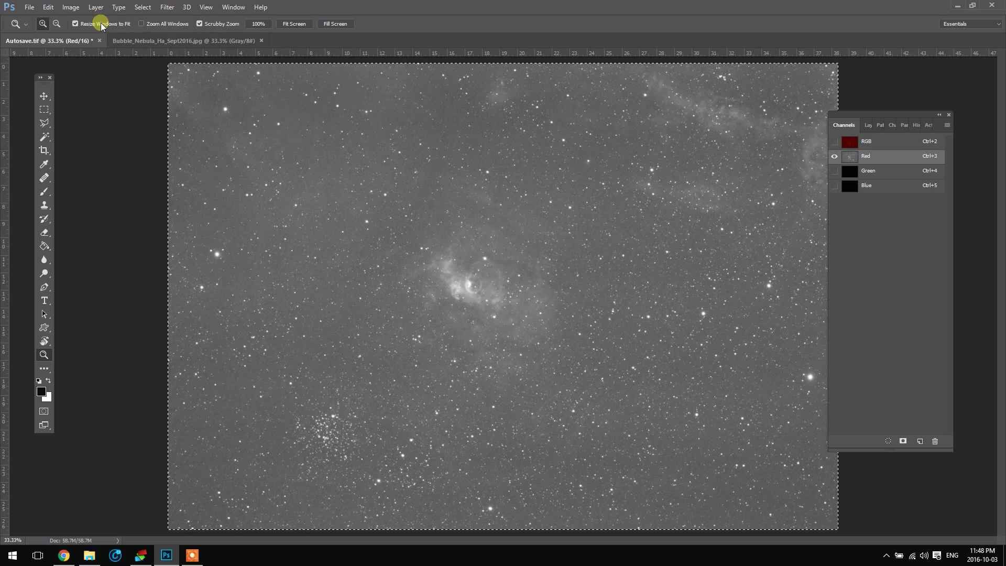
left_click(29, 6)
left_click(61, 19)
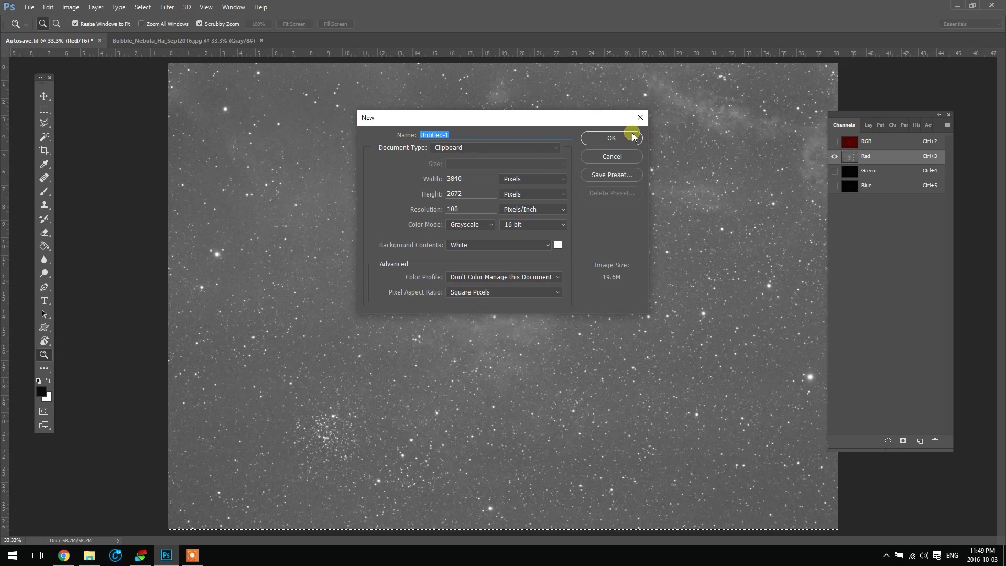
left_click(610, 138)
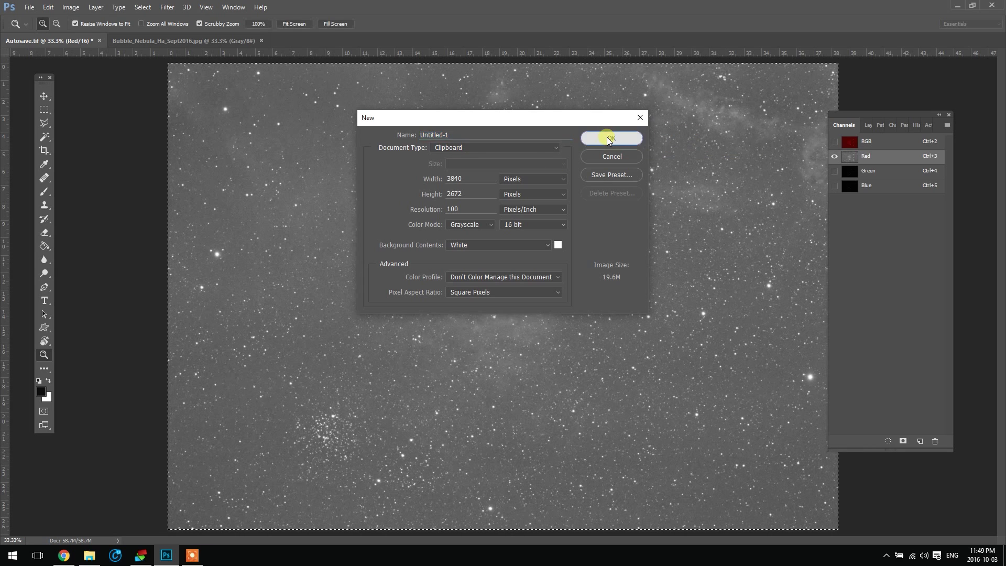
Paste the Red channel image and merge Layer 1 down into the Background.
key("ctrl+v")
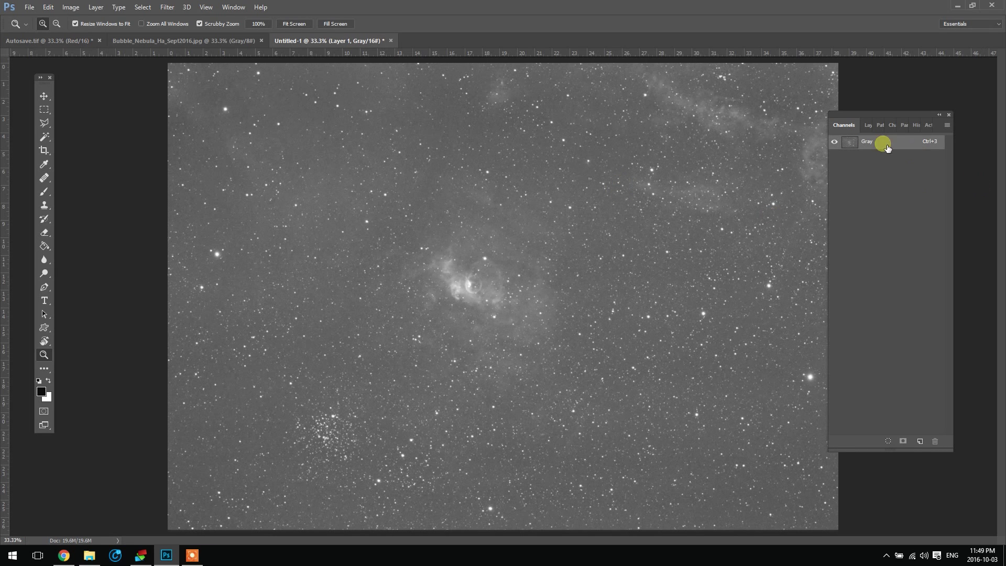
left_click(869, 128)
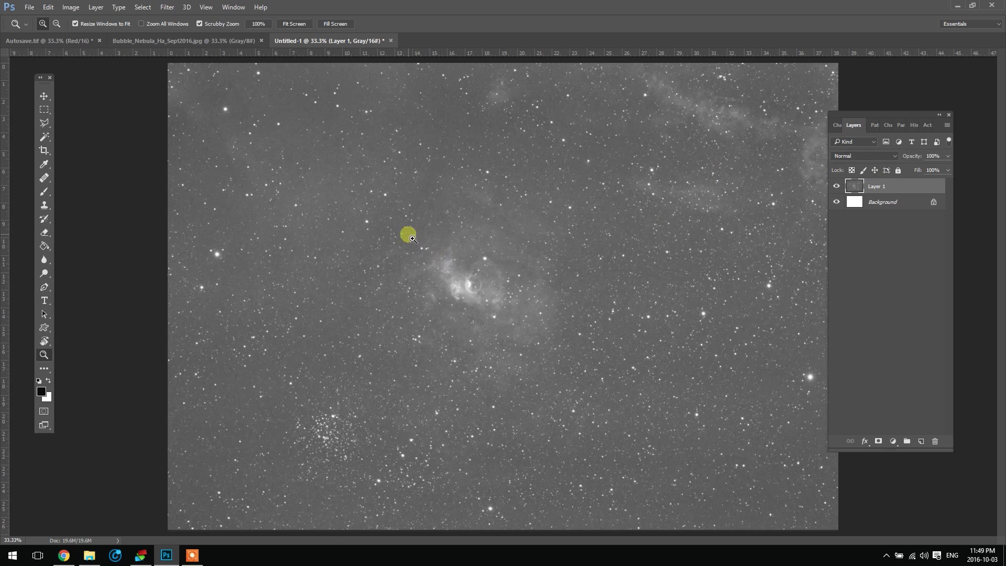
right_click(890, 191)
left_click(838, 377)
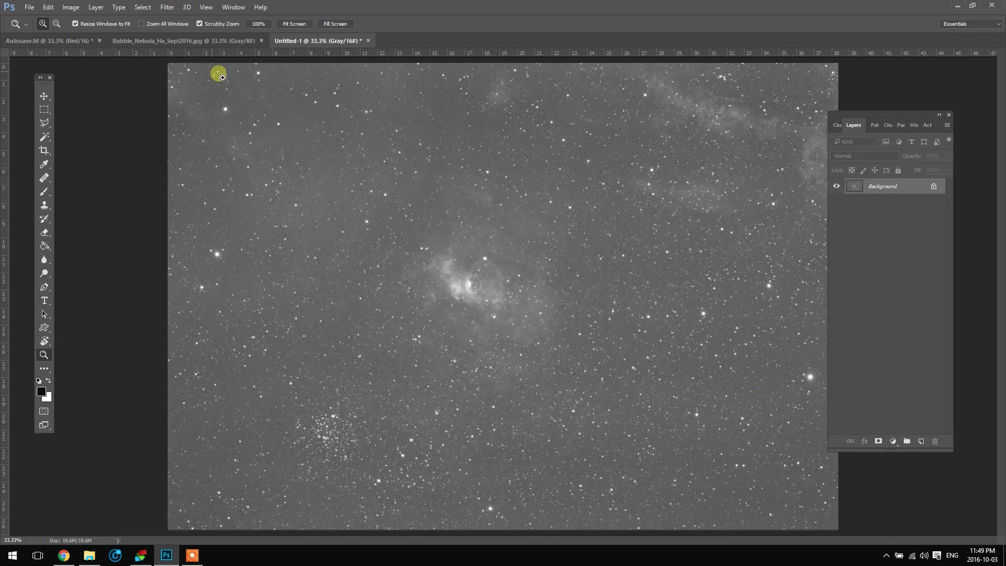
Apply Levels to Untitled-1 with the black input point raised to about 49.
left_click(71, 7)
mouse_move(111, 33)
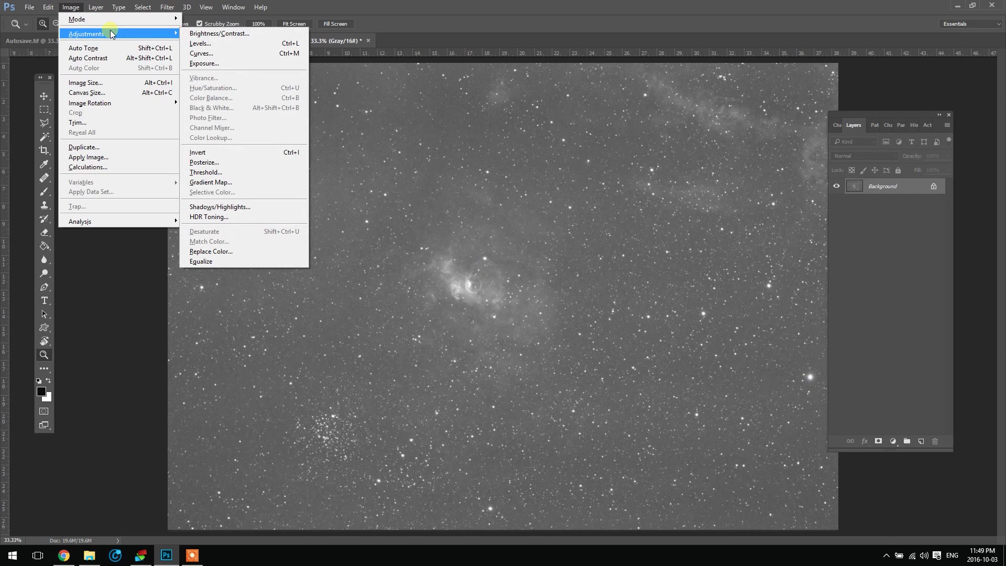
left_click(222, 43)
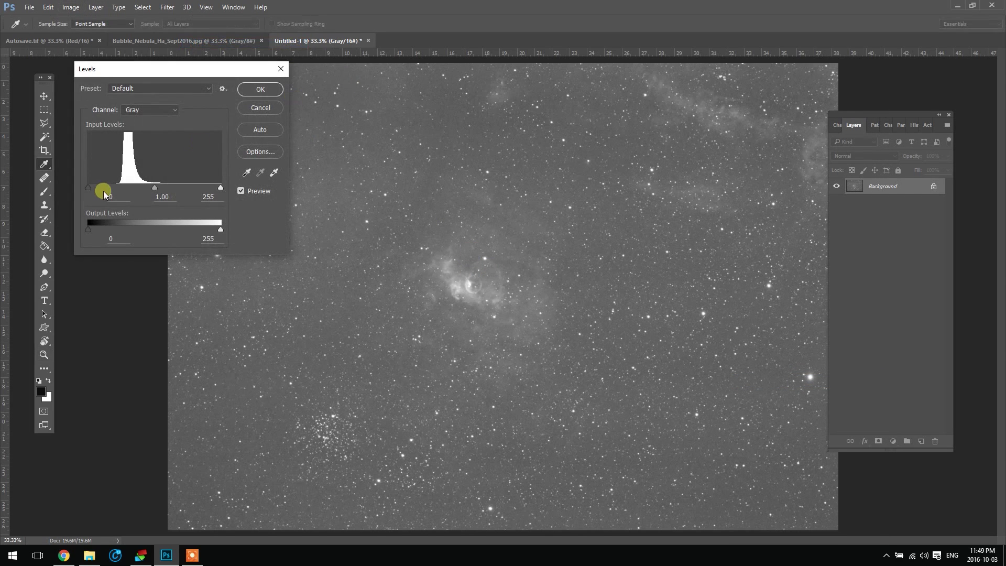
left_click_drag(193, 71, 220, 90)
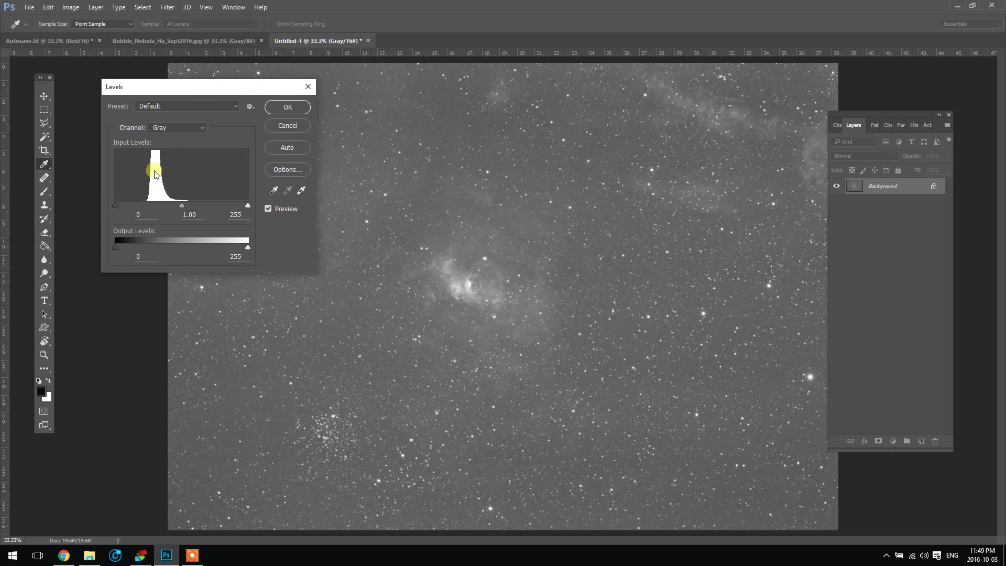
left_click_drag(176, 92, 176, 94)
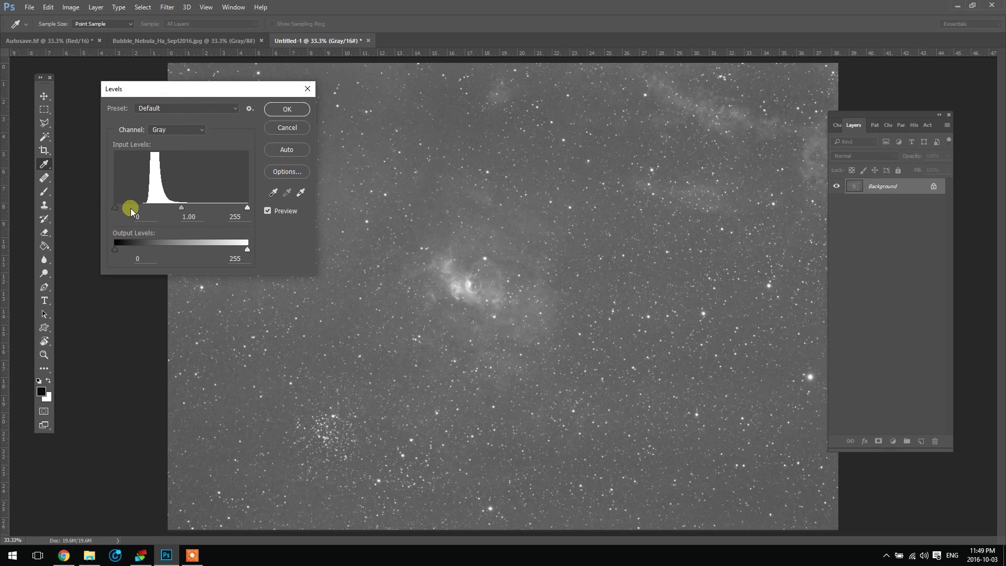
left_click_drag(117, 210, 140, 211)
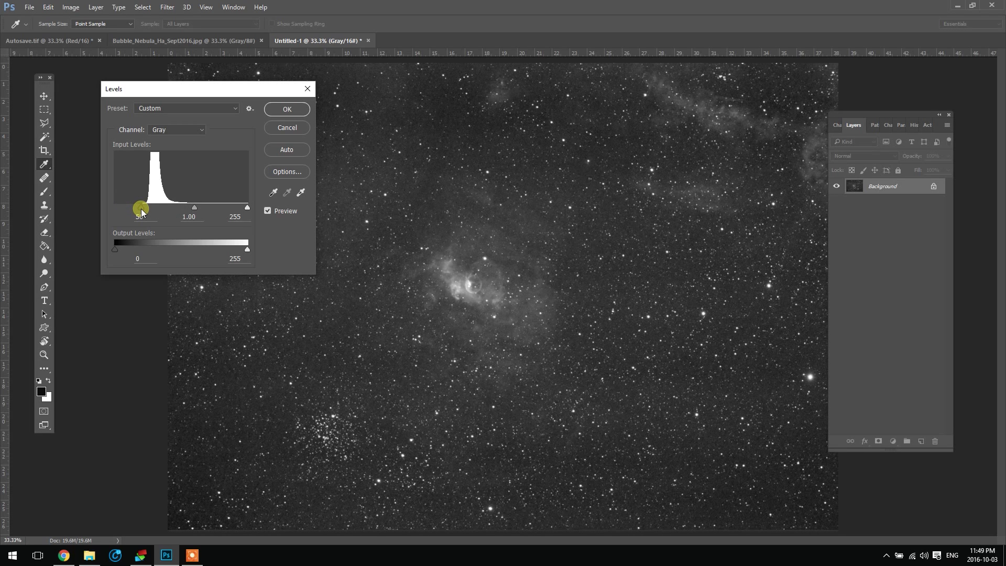
left_click_drag(141, 209, 141, 209)
left_click(287, 109)
key("z")
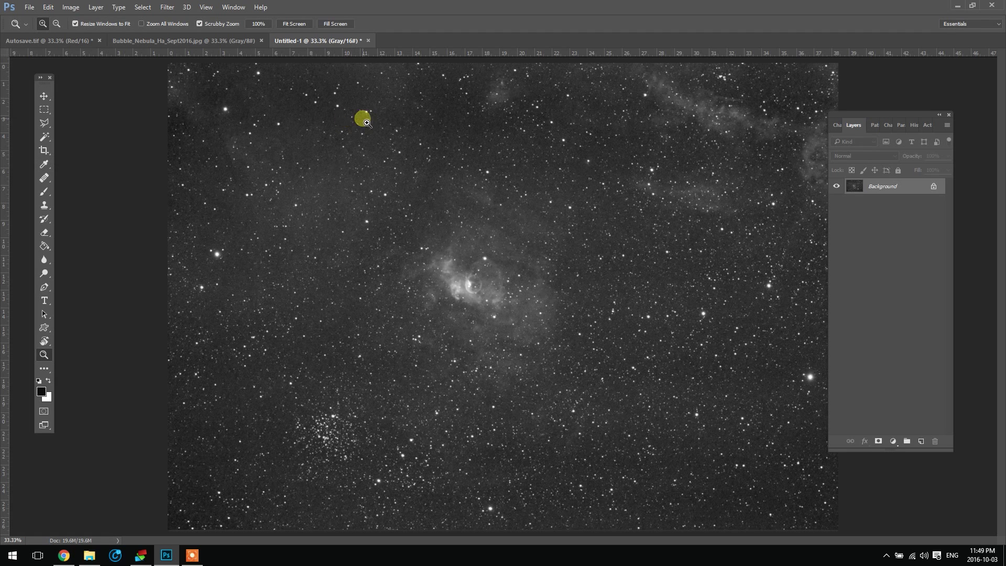
left_click(477, 275)
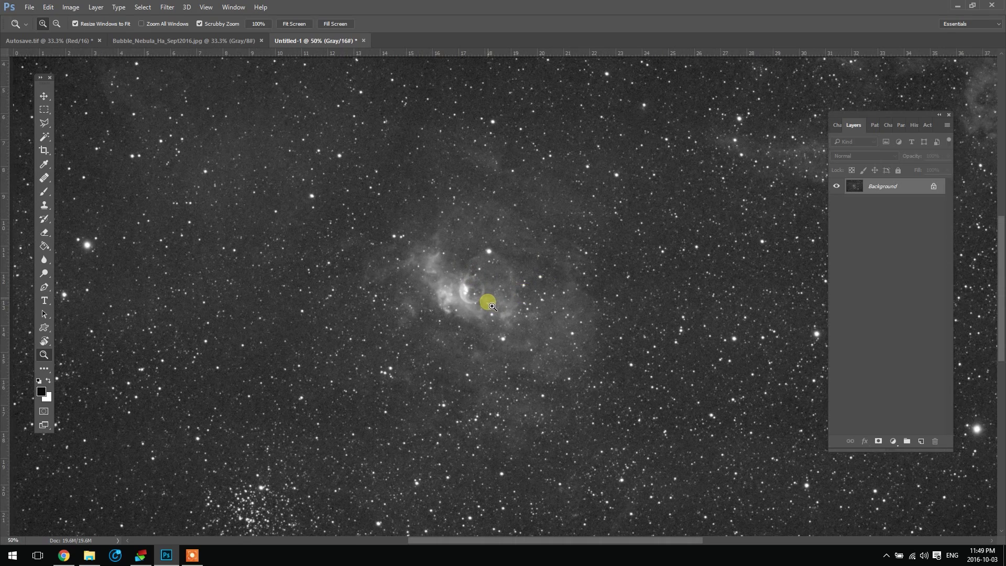
left_click(487, 299)
left_click(565, 361)
left_click_drag(483, 274, 526, 294)
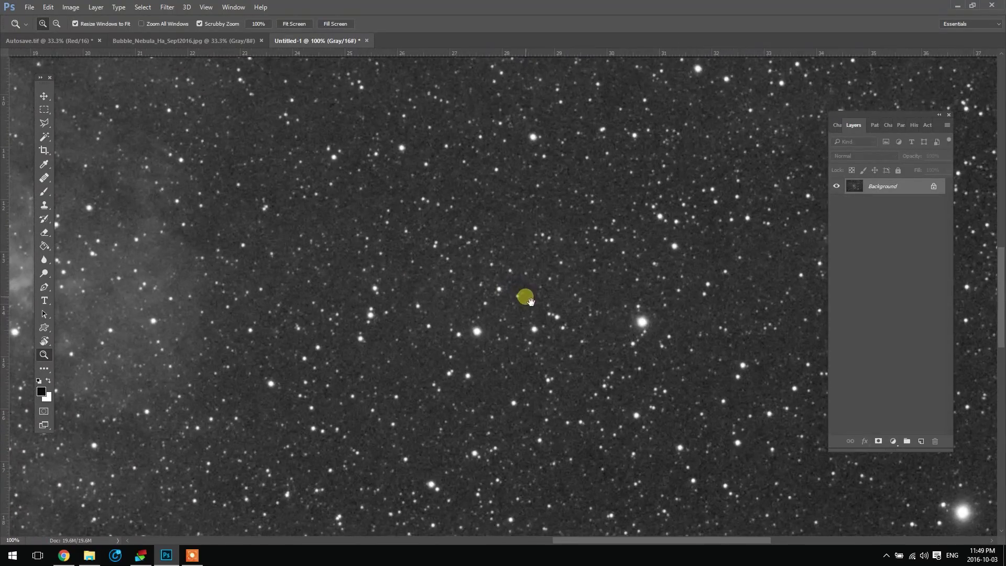
left_click_drag(451, 344, 552, 223)
scroll(550, 219, "up", 5)
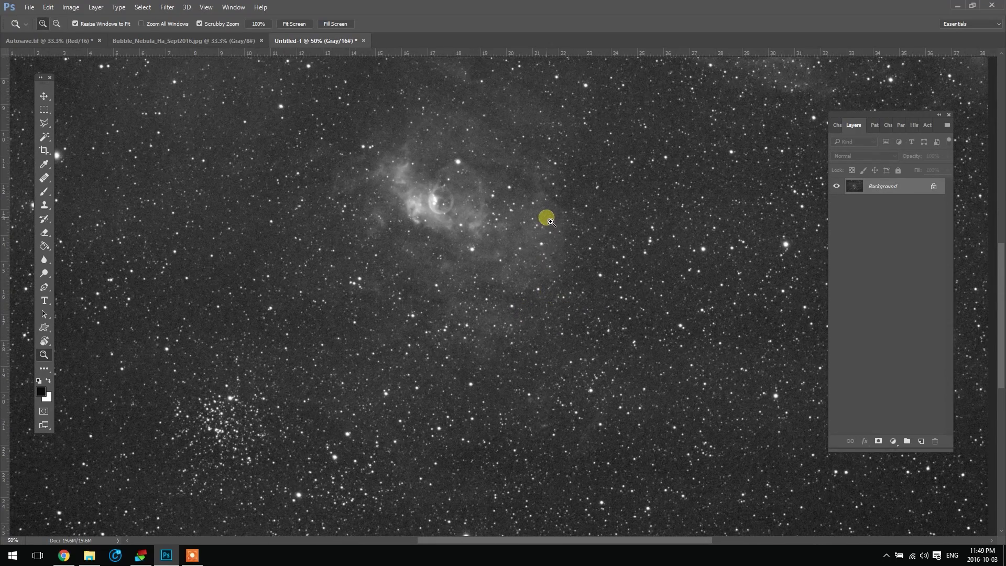
scroll(474, 220, "up", 2)
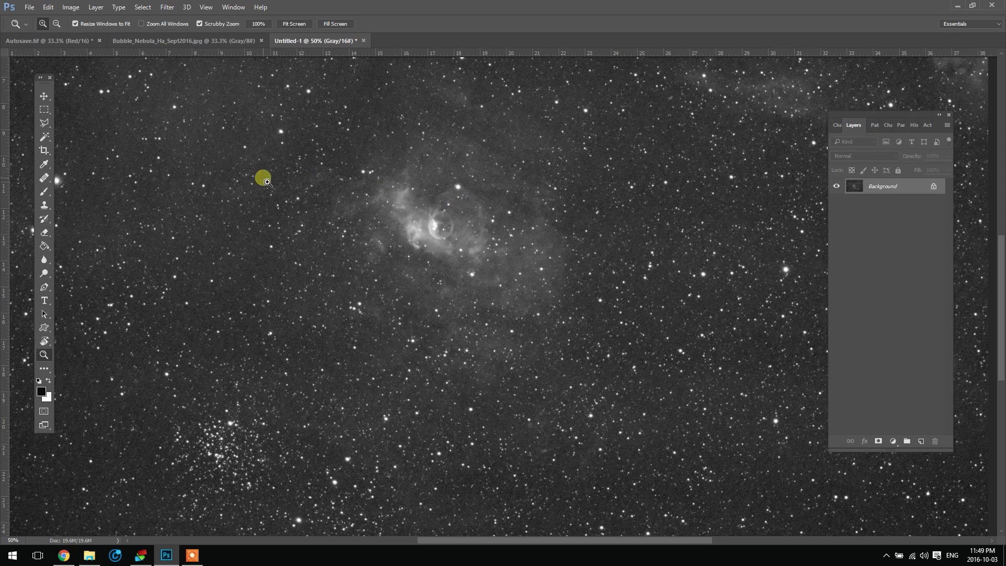
scroll(474, 273, "up", 2)
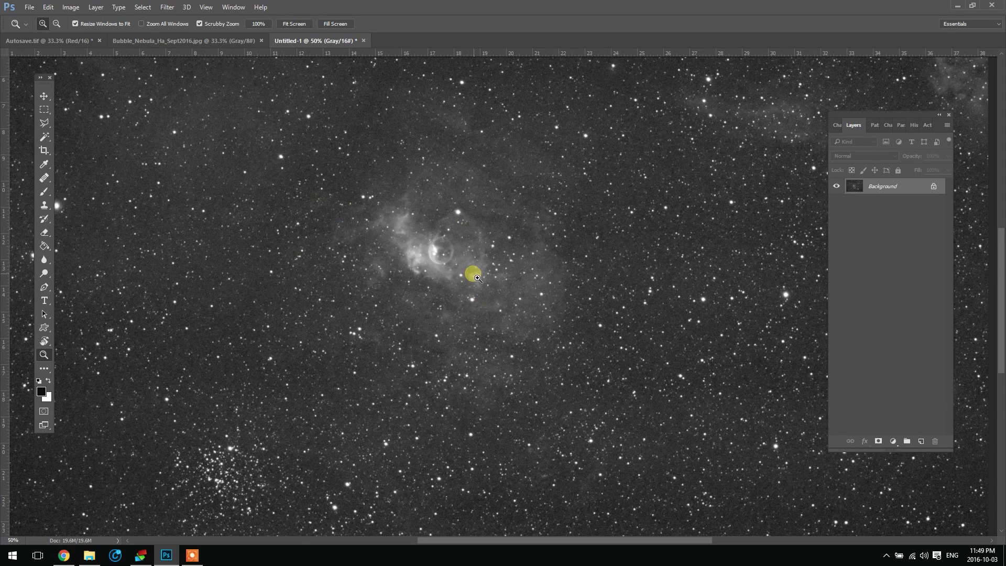
right_click(513, 255)
left_click(583, 323)
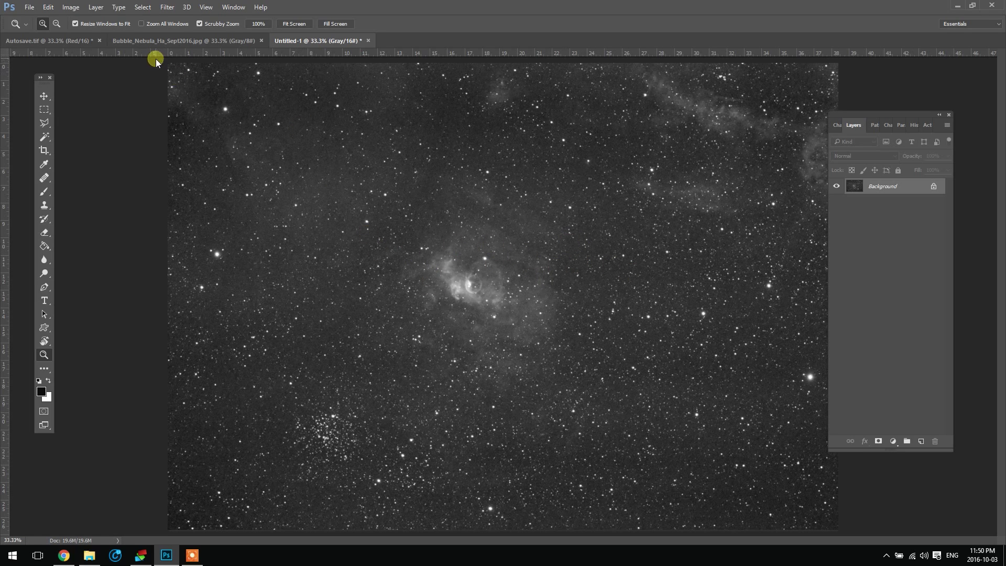
Select the Local Contrast Enhancement action in the Astronomy Tools action set.
left_click(925, 124)
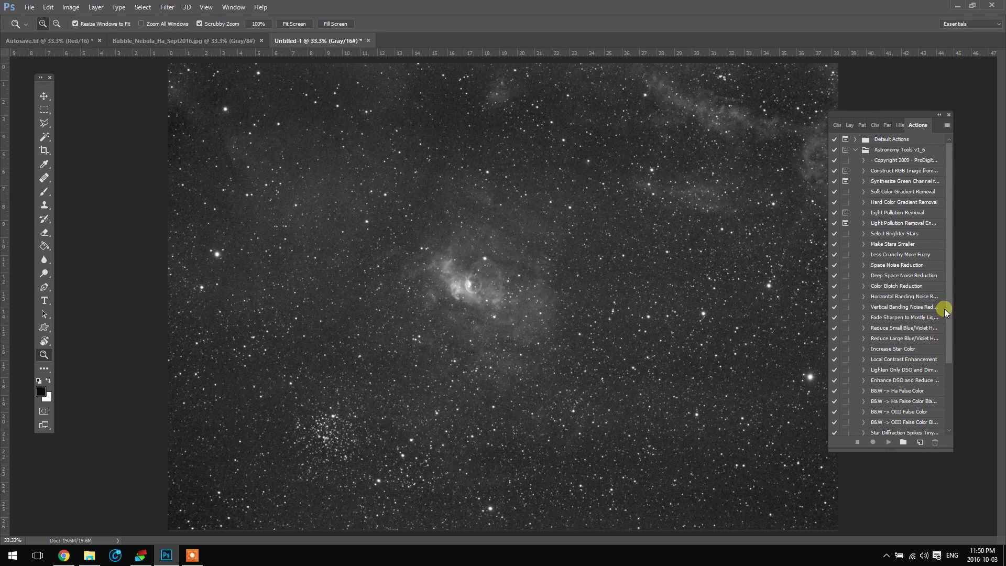
mouse_move(950, 297)
left_mouse_down()
mouse_move(951, 329)
mouse_move(946, 308)
left_mouse_up()
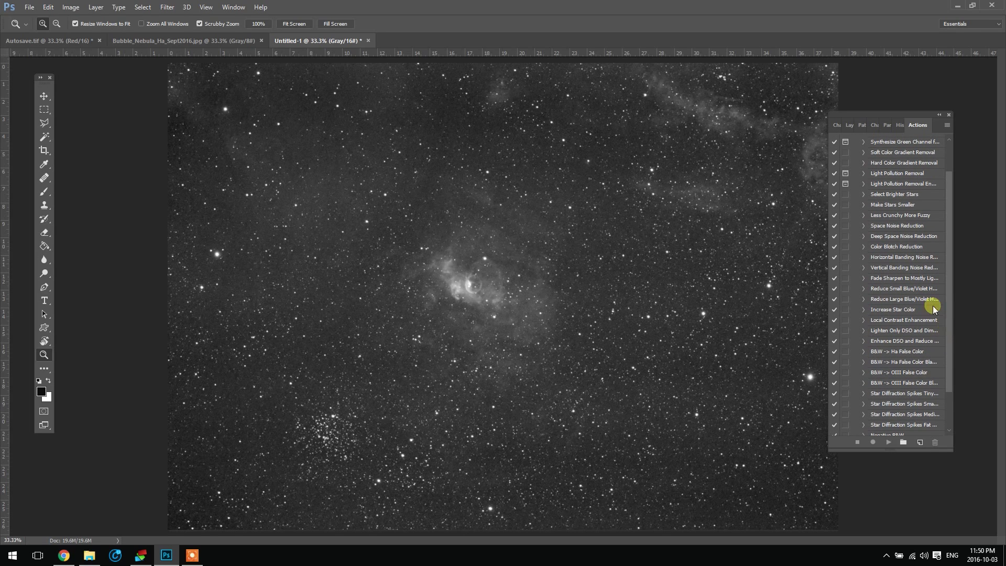
left_click(908, 310)
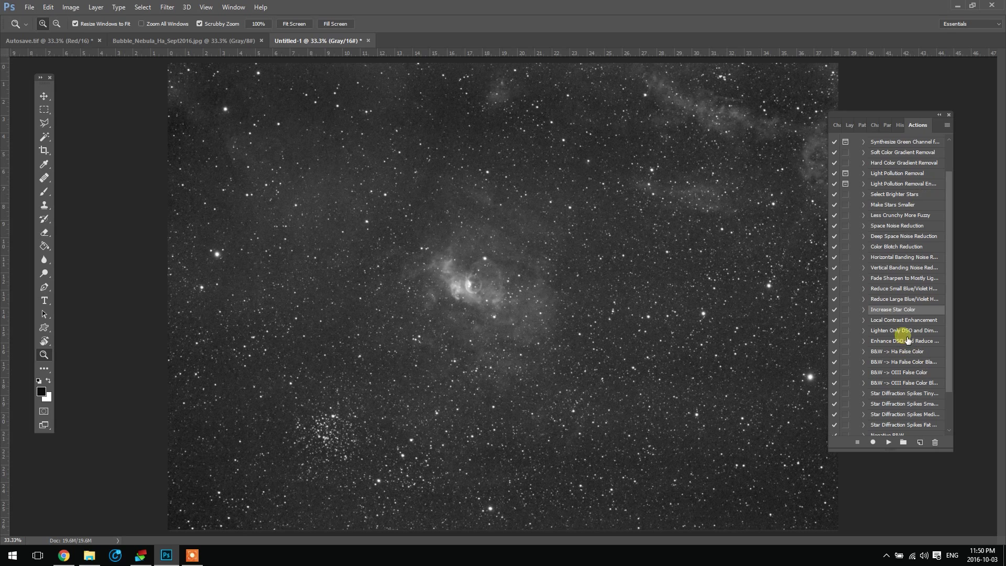
left_click(918, 322)
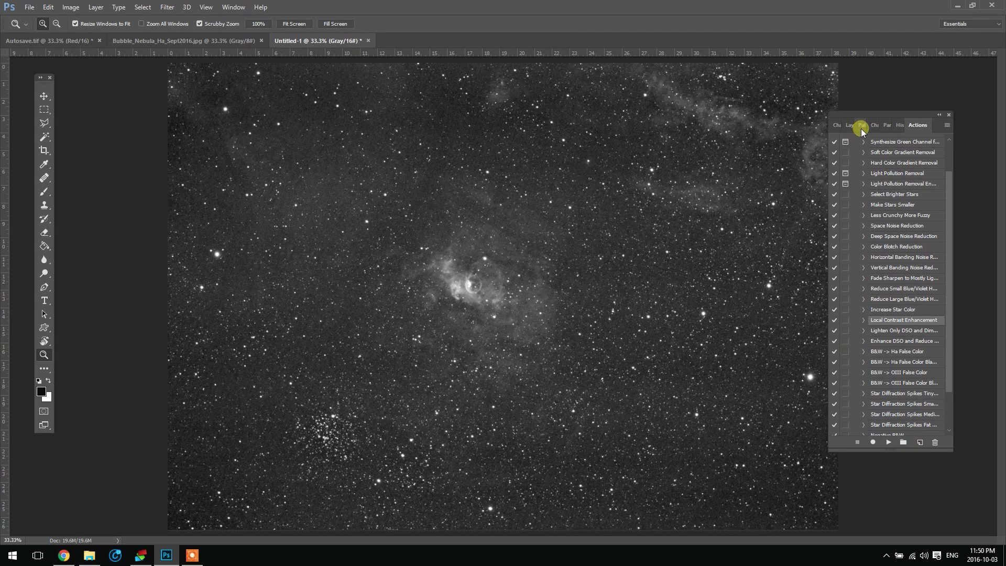
Compare the levels-stretched and merged history states, then select the entire merged image.
left_click(895, 124)
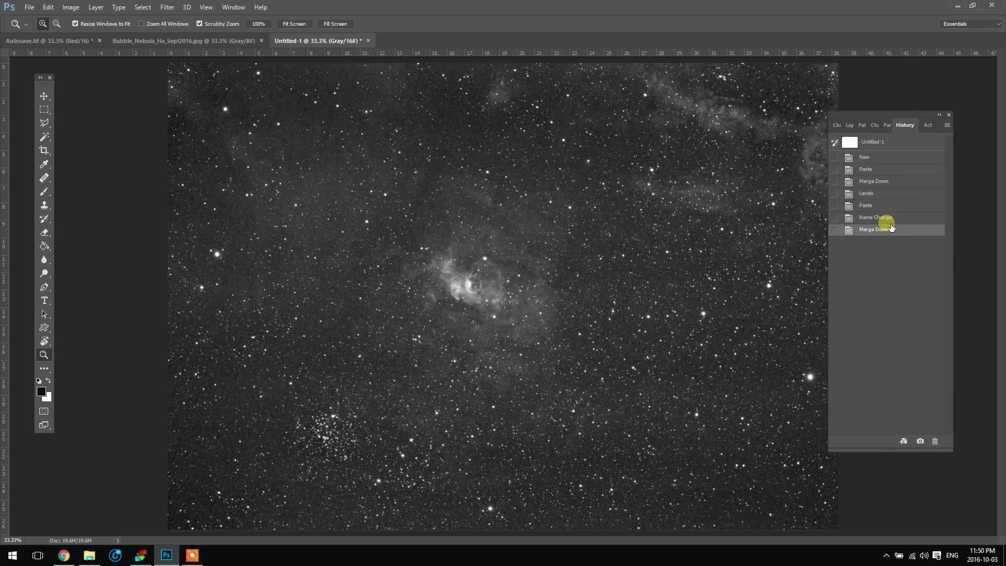
left_click(891, 199)
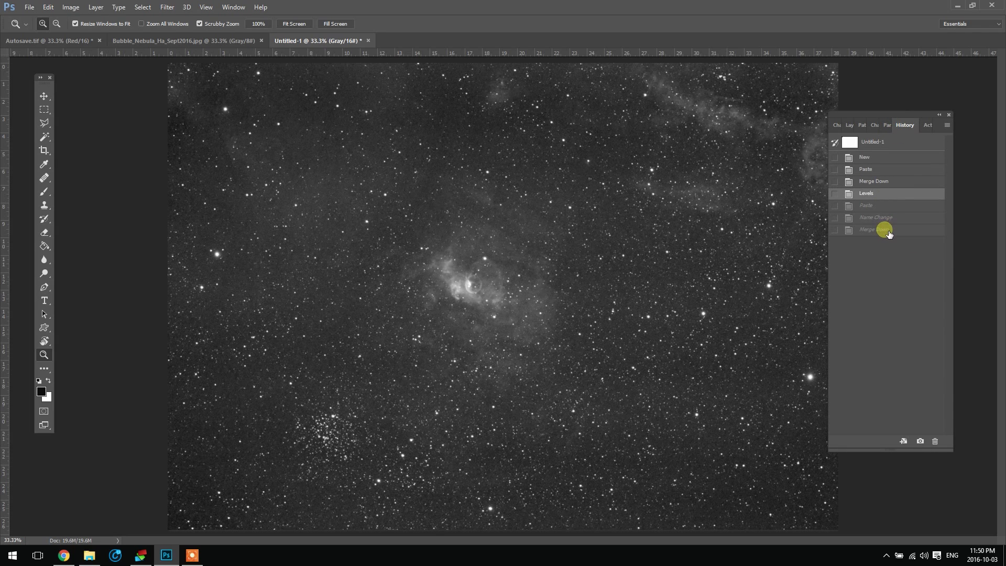
left_click(888, 231)
left_click(888, 198)
left_click(896, 231)
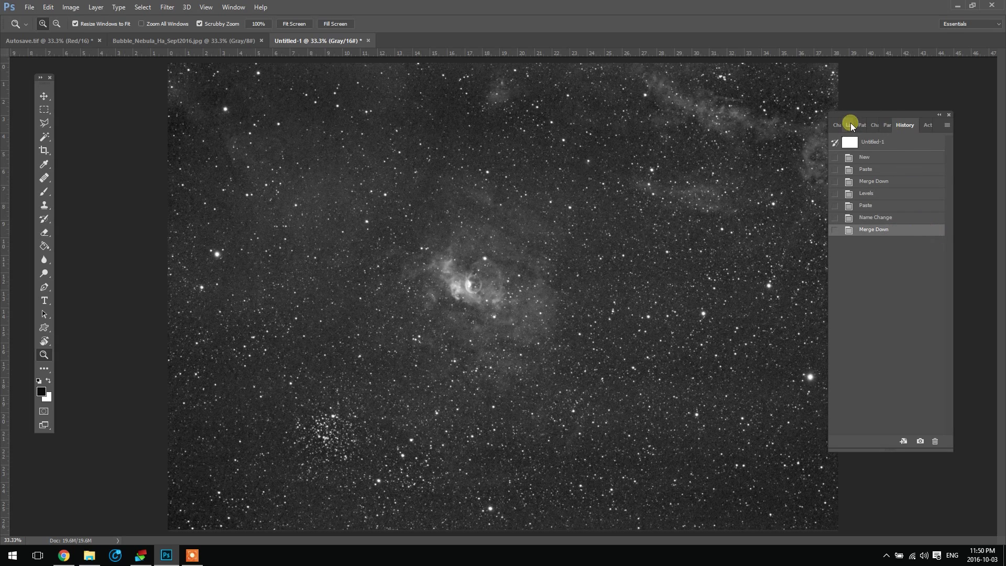
left_click(849, 124)
key("ctrl+a")
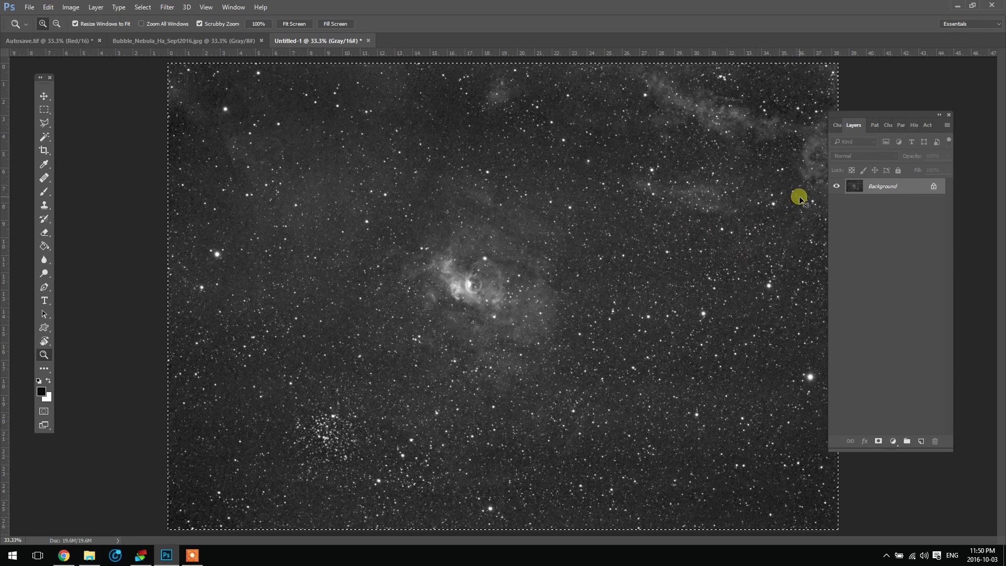
Revert to the Levels state, paste the copy as Layer 1 at 35% opacity.
left_click(913, 125)
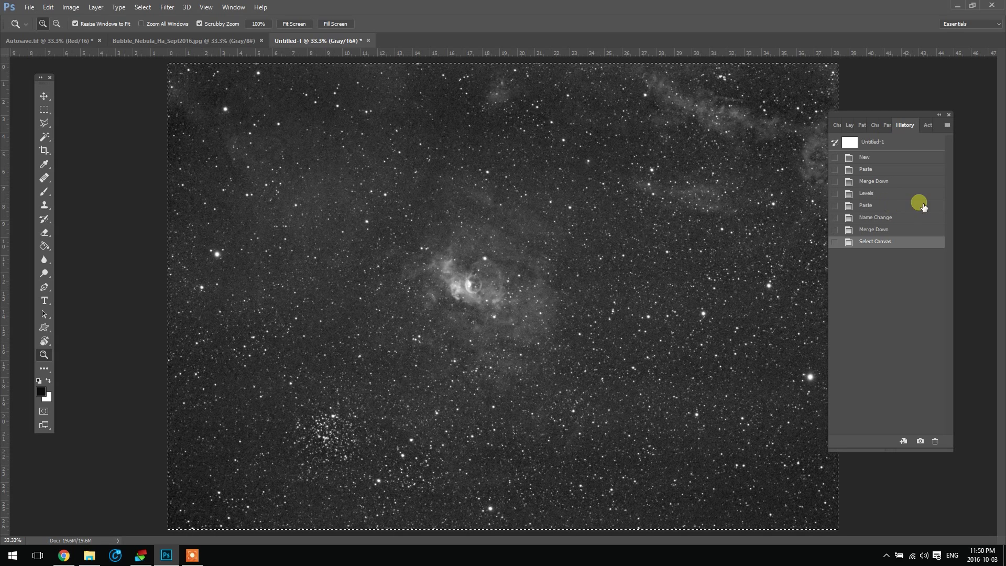
left_click(885, 195)
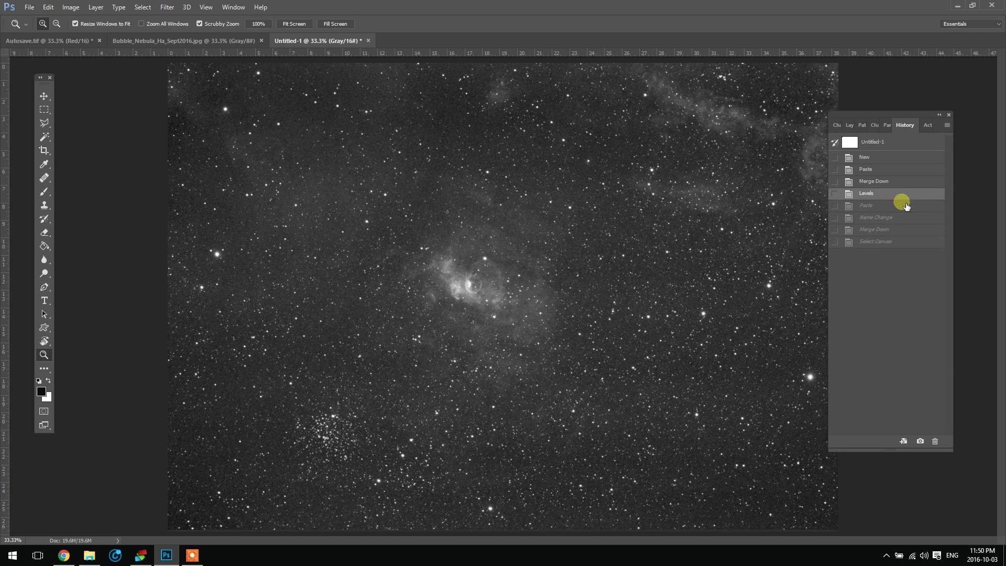
key("ctrl+v")
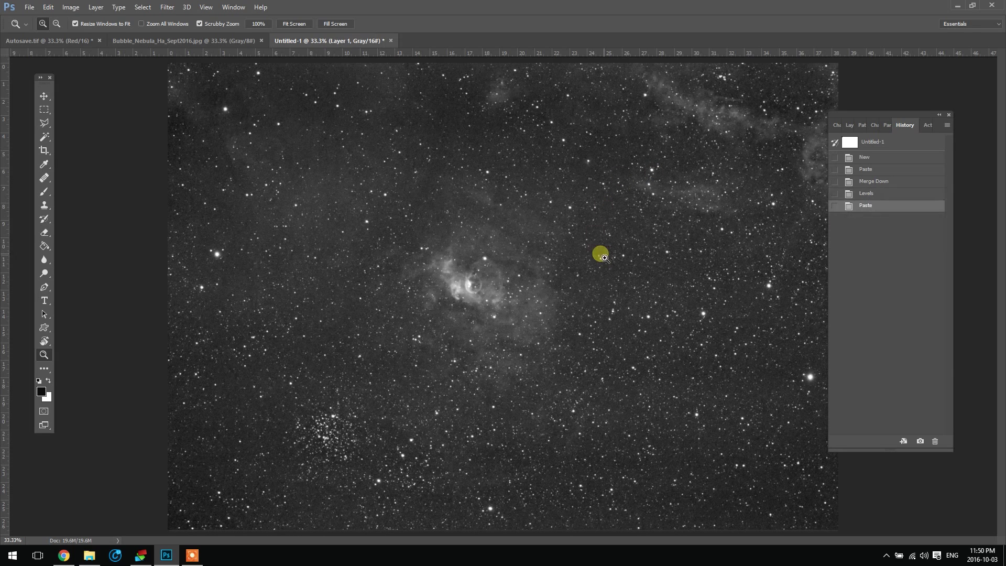
left_click(849, 125)
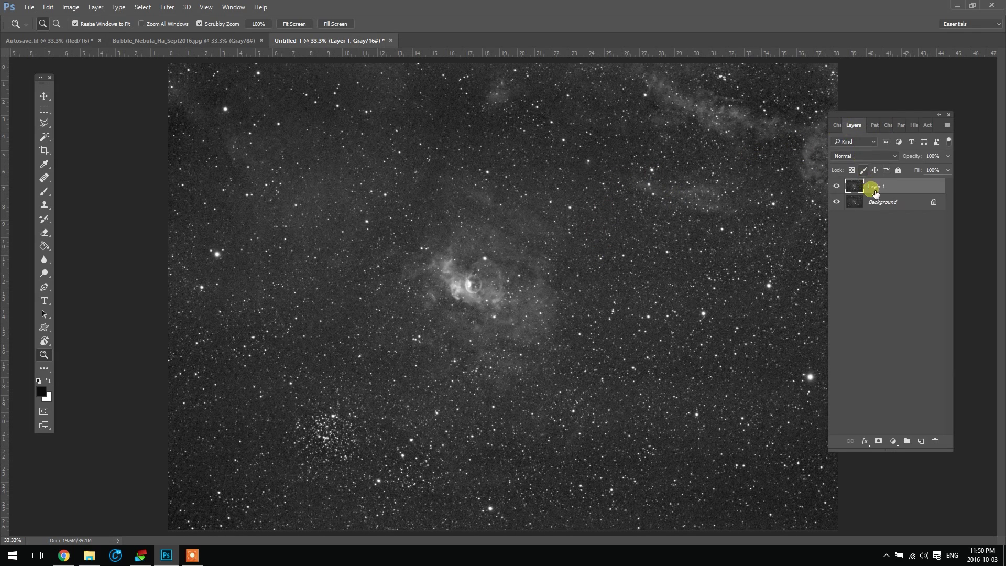
left_click(836, 187)
left_click(948, 156)
left_click(839, 186)
left_click(837, 187)
left_click(426, 288, "alt")
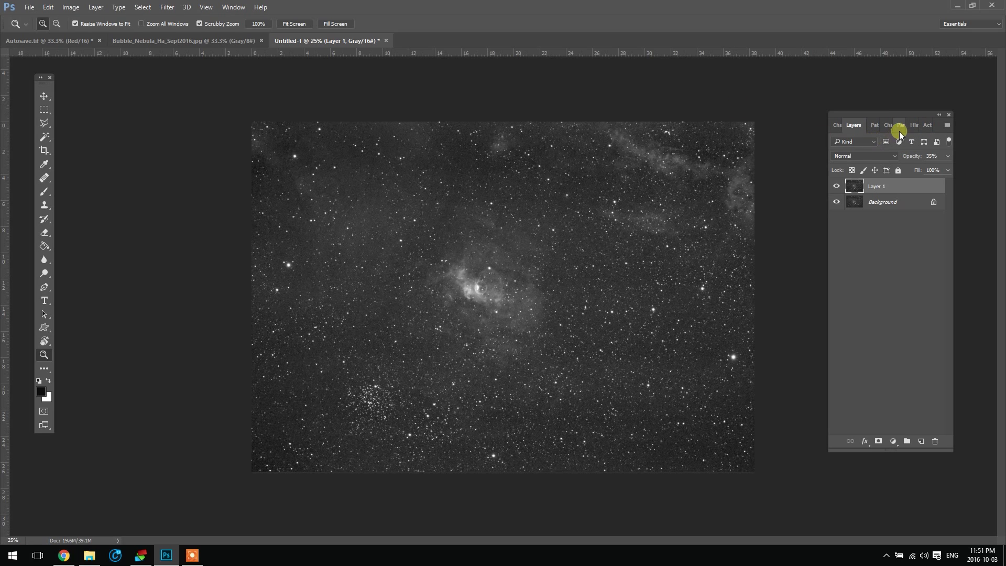
Merge Layer 1 into the Background and play the 'Enhance DSO and Reduce Stars' action.
right_click(899, 195)
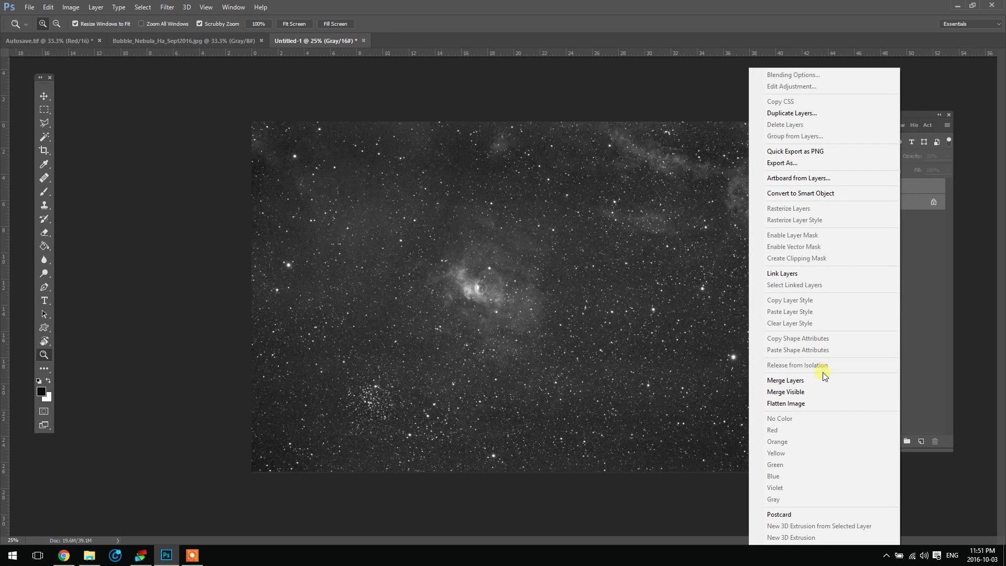
left_click(824, 380)
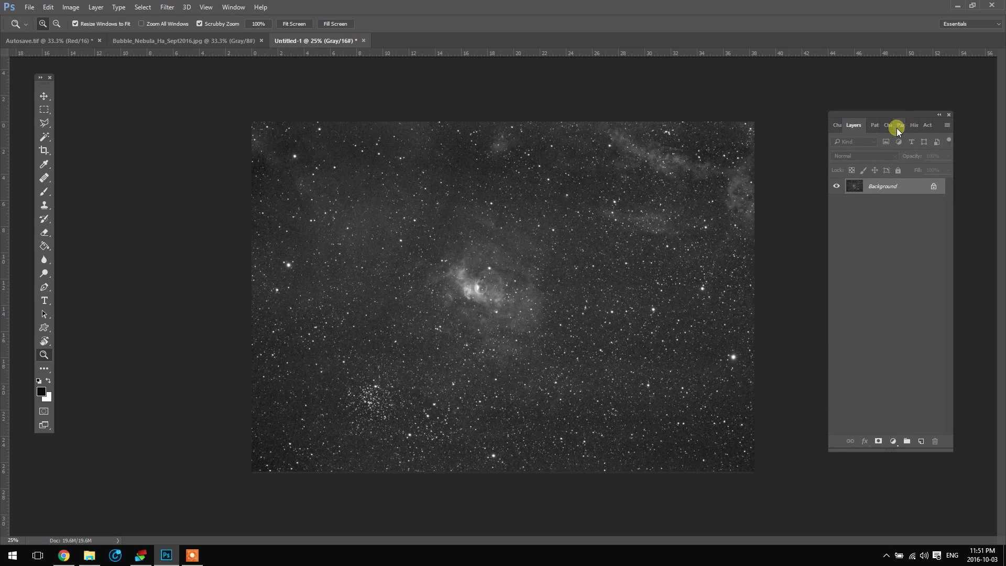
left_click(927, 126)
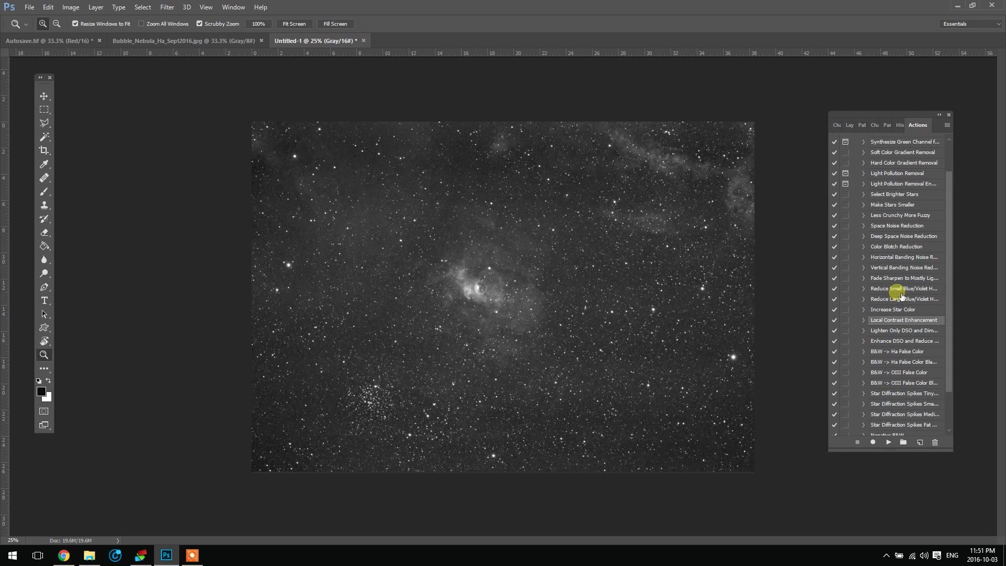
left_click(910, 331)
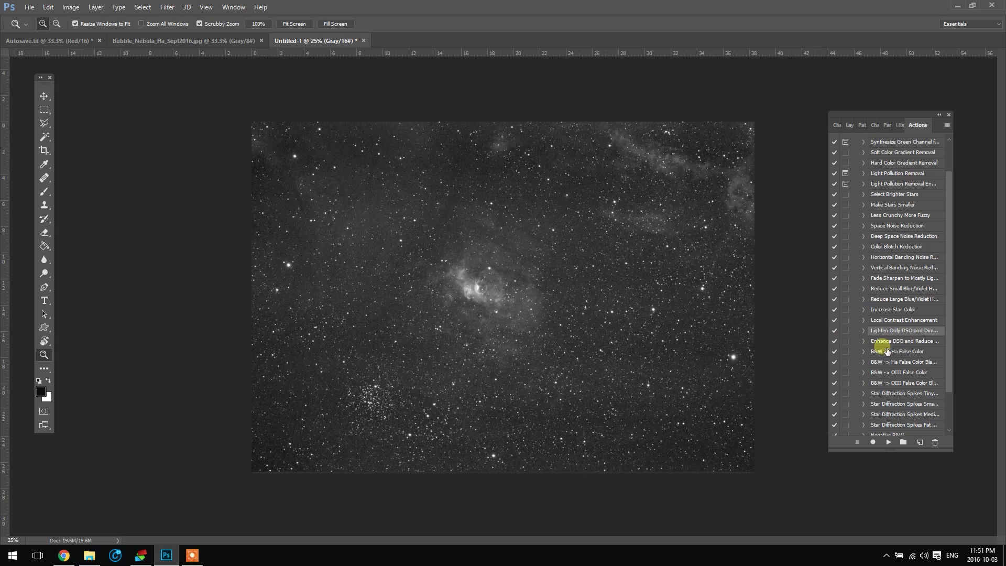
left_click(893, 341)
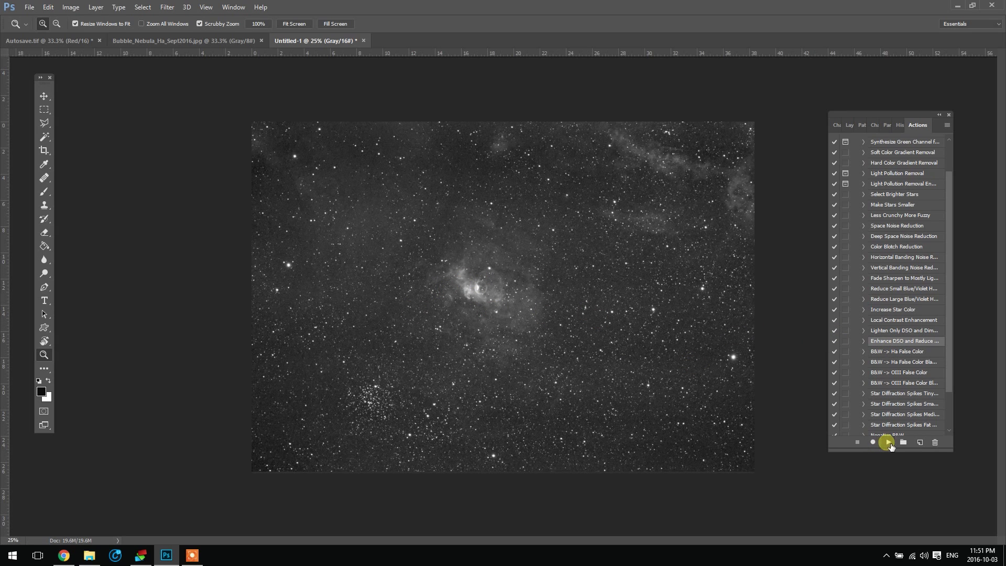
left_click(888, 443)
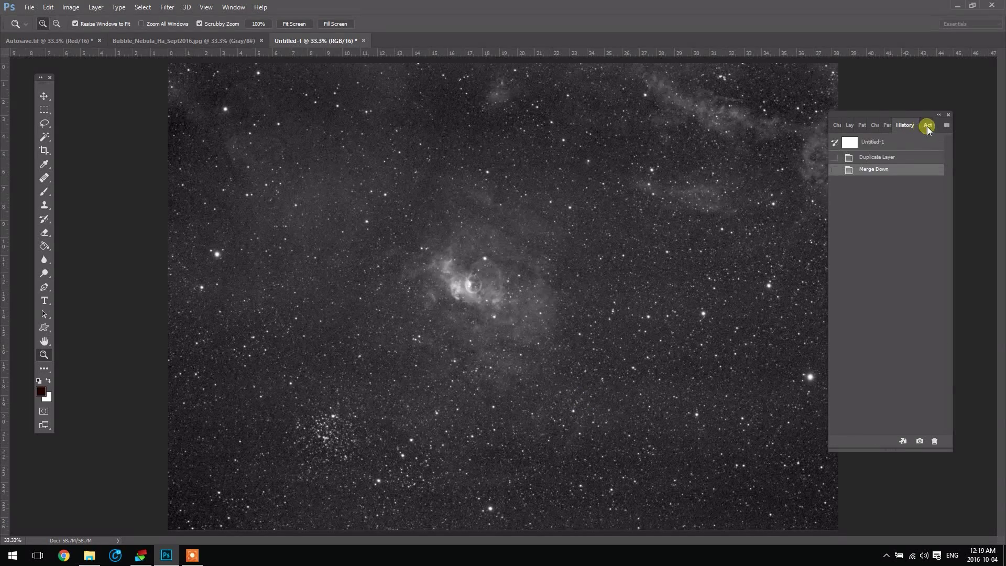
left_click(922, 125)
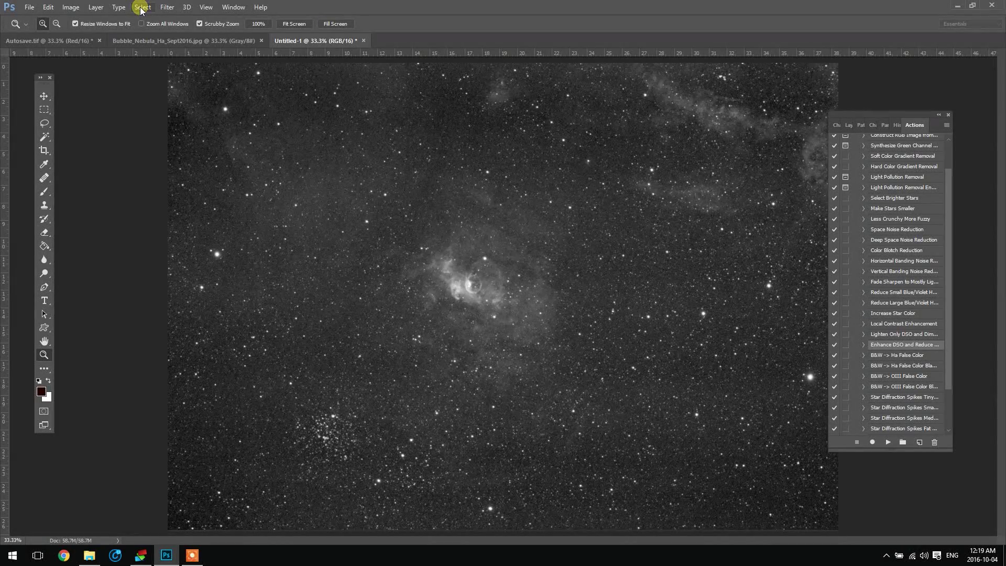
Apply Levels with the black input point raised to 3.
left_click(61, 7)
mouse_move(90, 31)
left_click(212, 45)
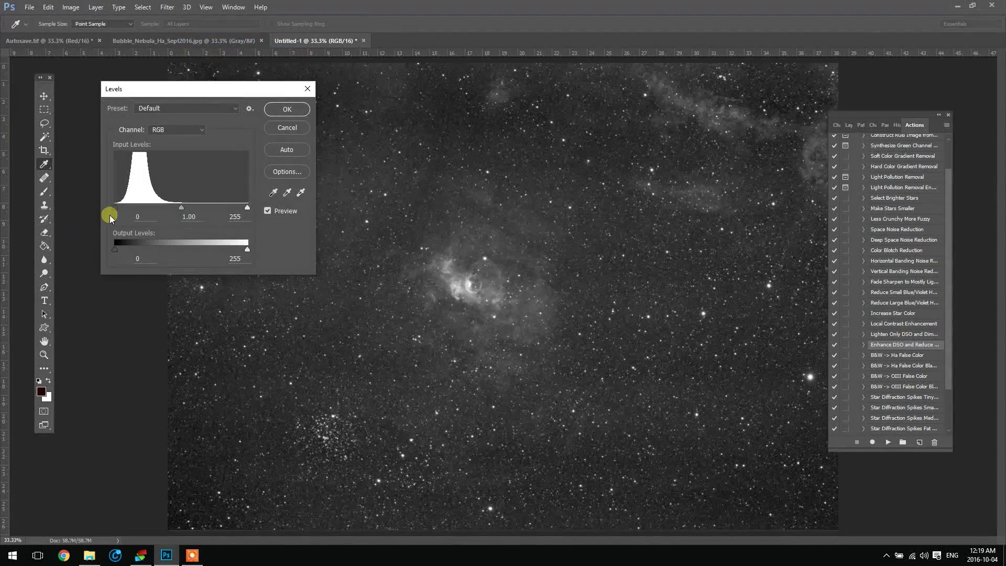
left_click_drag(114, 207, 116, 207)
key("Return")
Apply a two-point Curves adjustment, upper point at input 75, output 81.
left_click(72, 8)
mouse_move(94, 34)
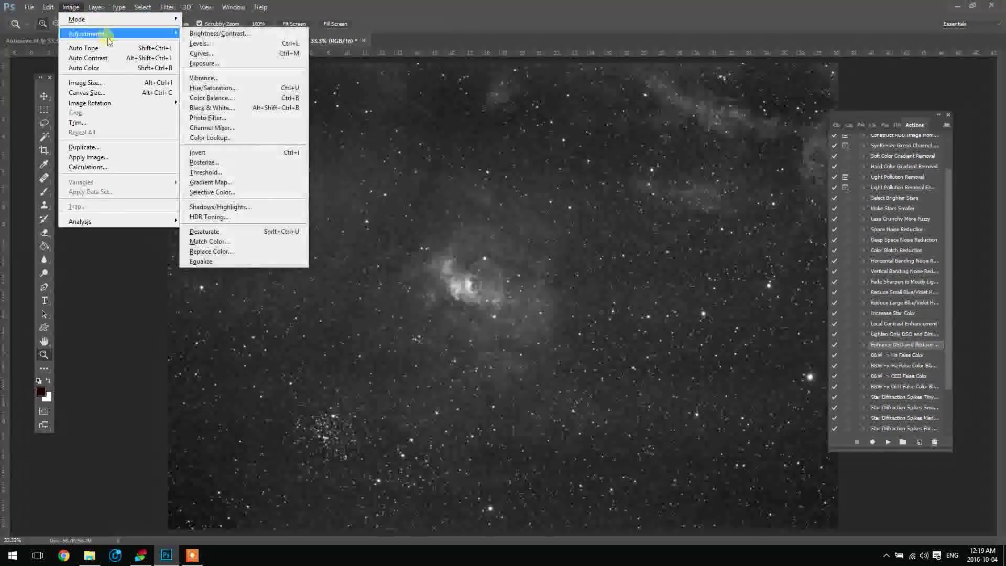
left_click(194, 54)
left_click(663, 268)
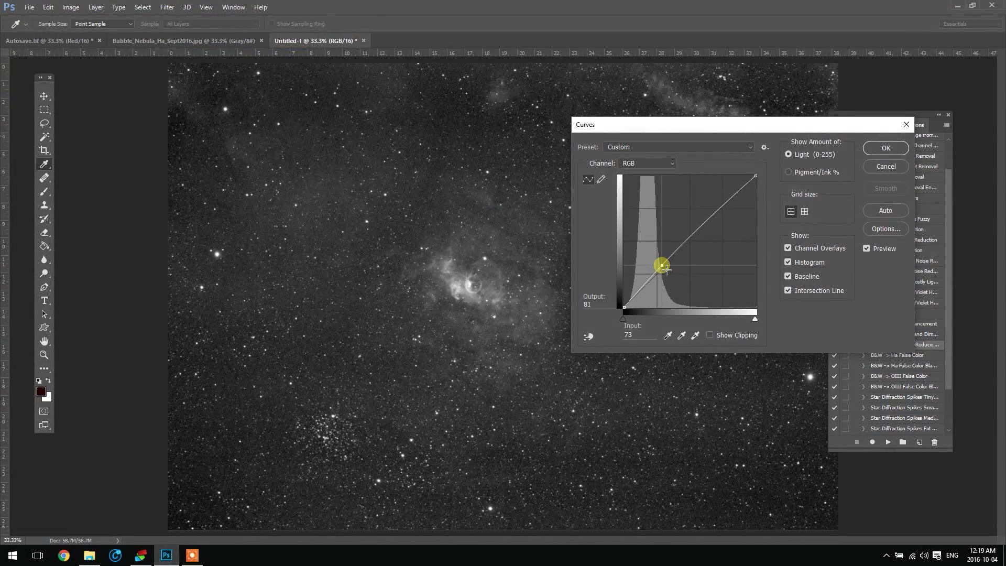
left_click_drag(666, 269, 651, 288)
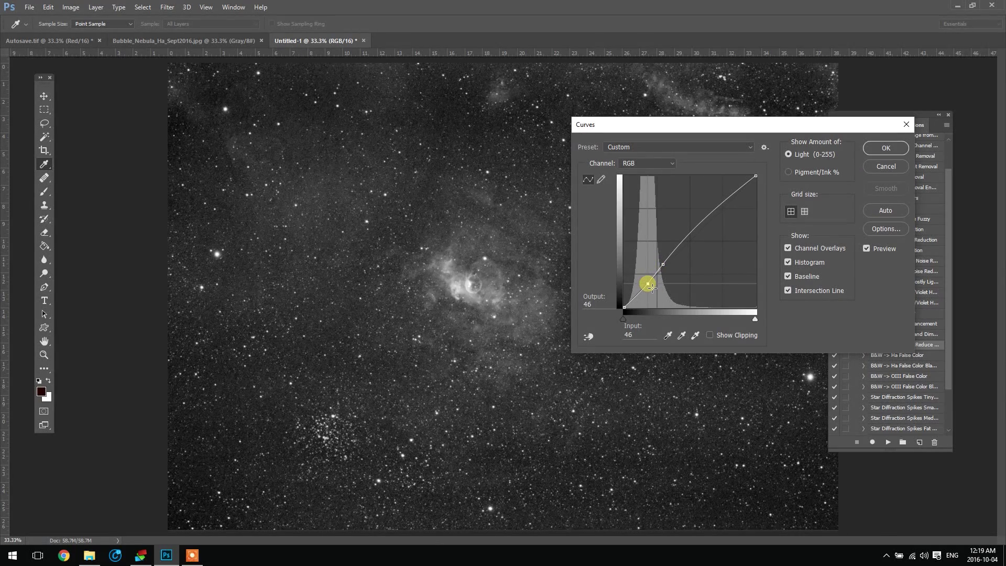
left_click(663, 265)
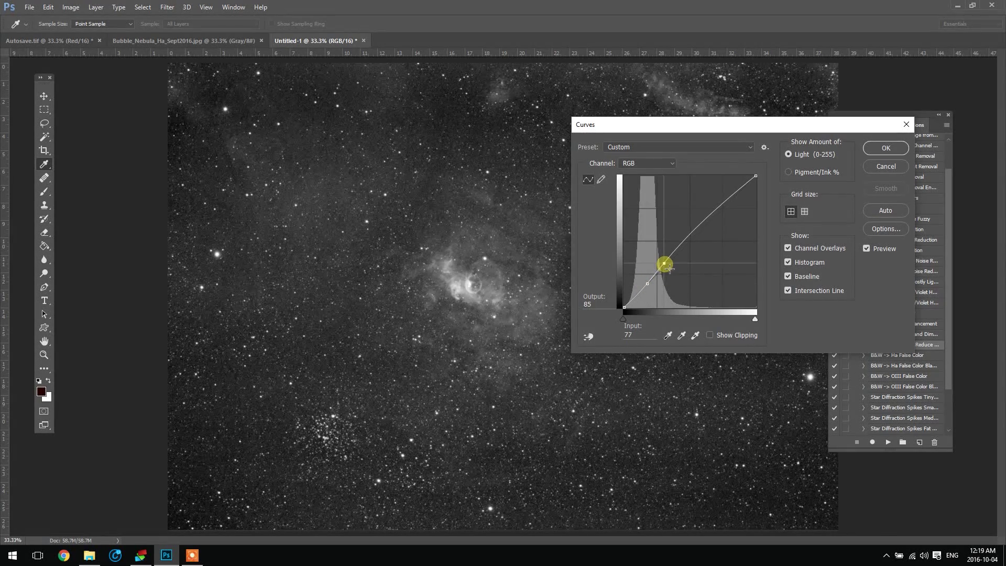
left_click_drag(670, 269, 669, 271)
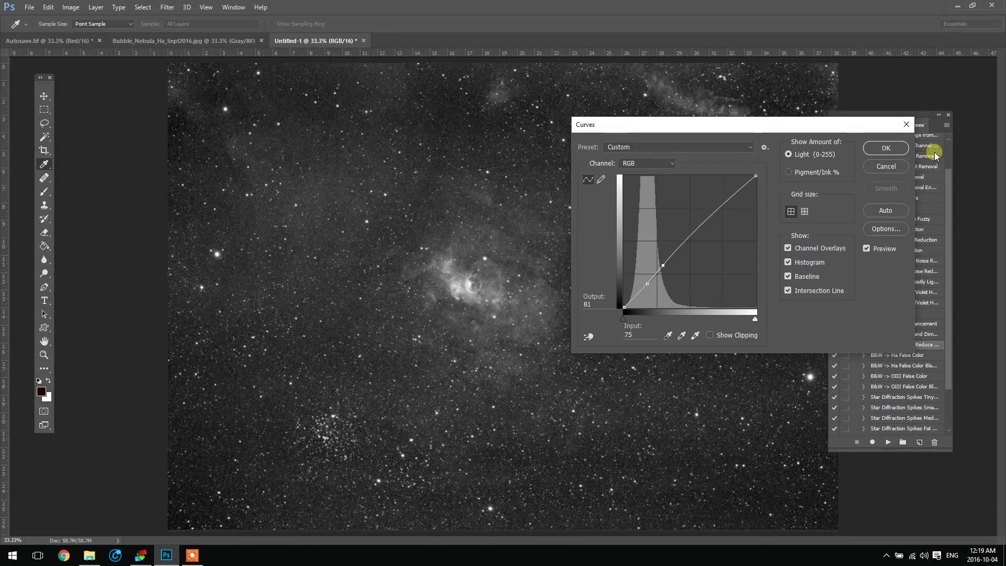
left_click(885, 148)
key("z")
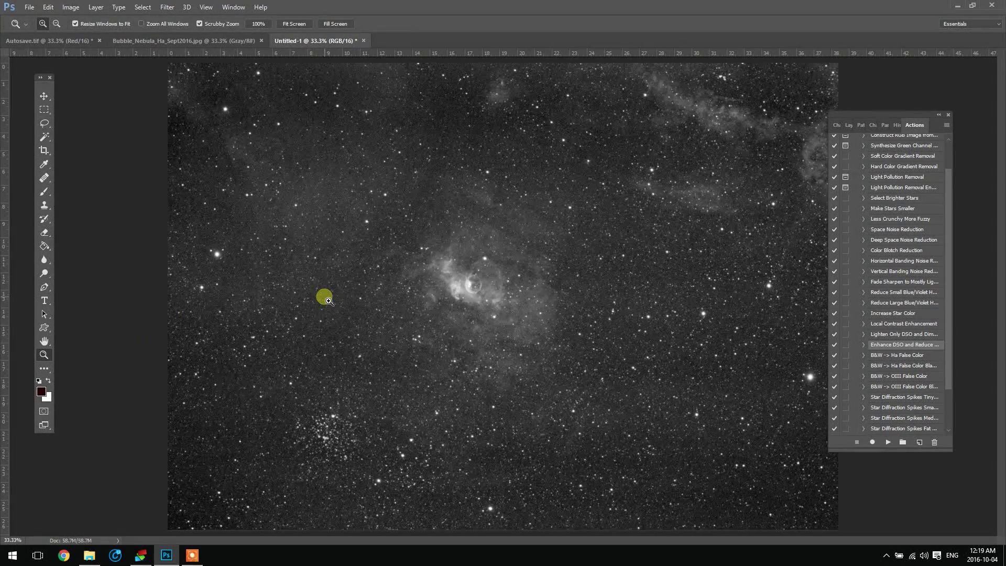